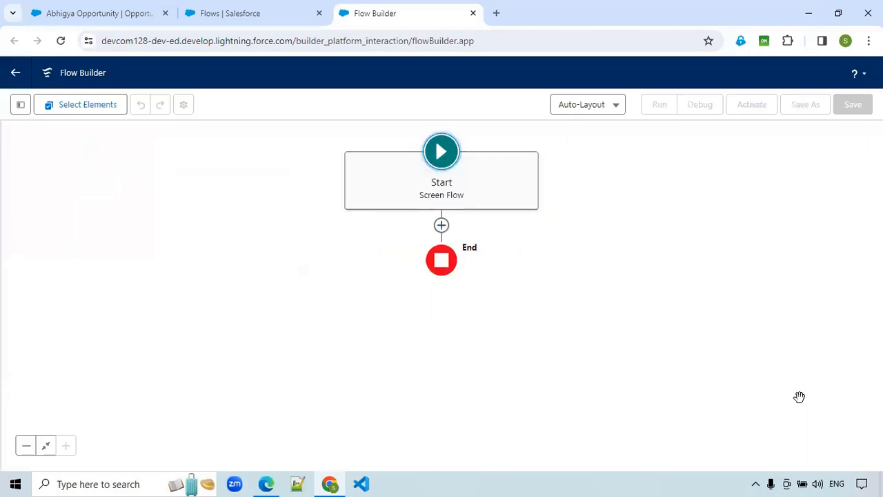
- Add a Screen element to the flow after Start and label it Submit for Approval, with API name Submit_for_Approval
{"action": "left_click", "coordinate": [442, 227]}
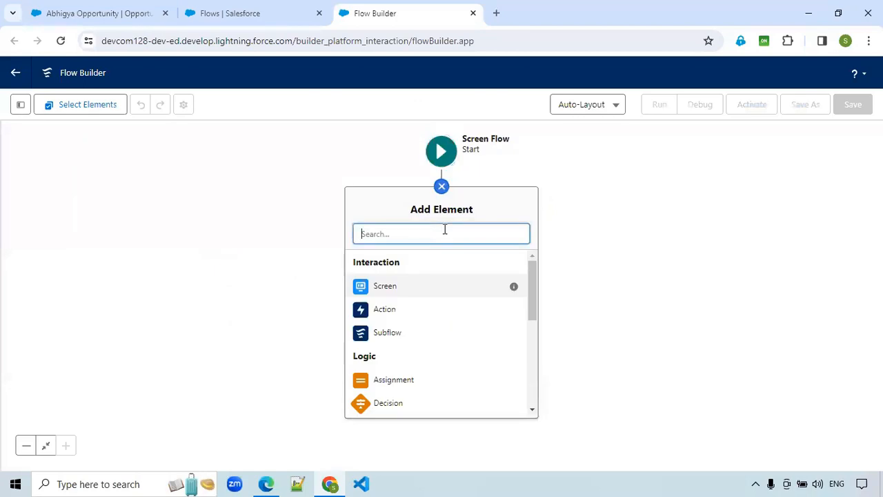
{"action": "left_click", "coordinate": [405, 290]}
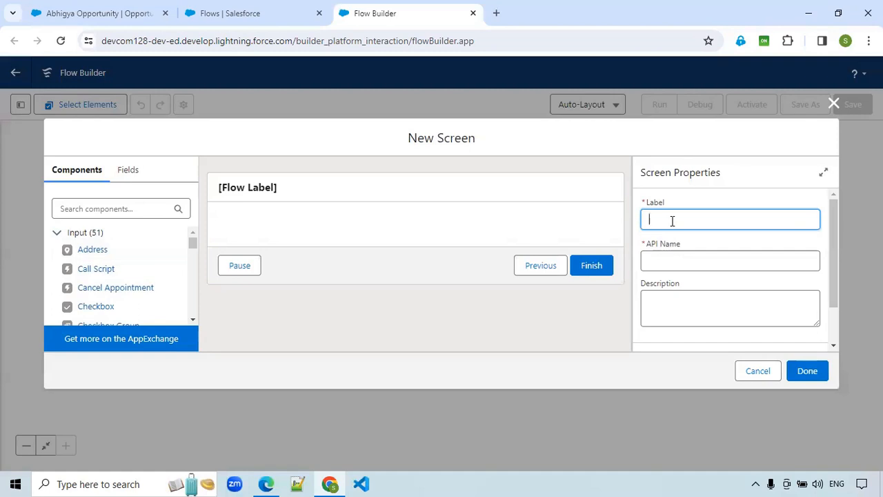
{"action": "type", "text": "Approval Porc"}
{"action": "key", "text": "ctrl+BackSpace"}
{"action": "key", "text": "ctrl+BackSpace"}
{"action": "type", "text": "Submit for APpPp"}
{"action": "key", "text": "BackSpace"}
{"action": "key", "text": "BackSpace"}
{"action": "type", "text": "pproval"}
{"action": "left_click", "coordinate": [672, 261]}
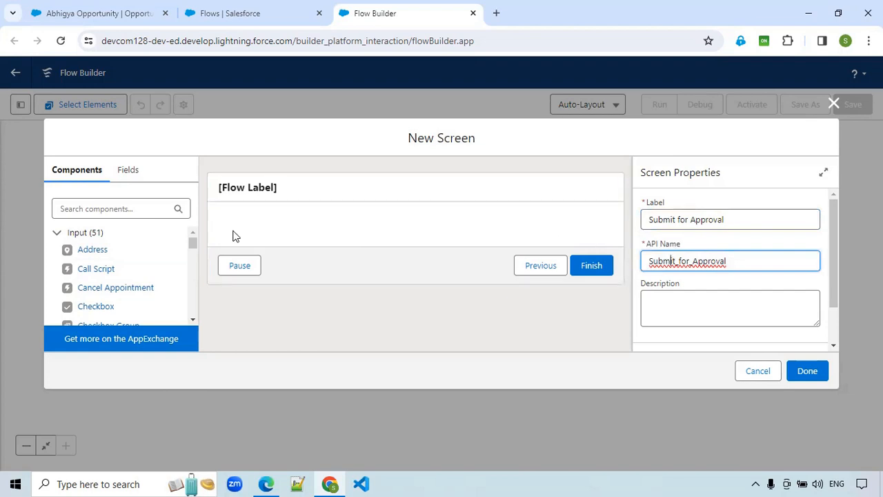
- Find the Choice Lookup component and place it on the Submit for Approval screen
{"action": "left_click", "coordinate": [94, 210]}
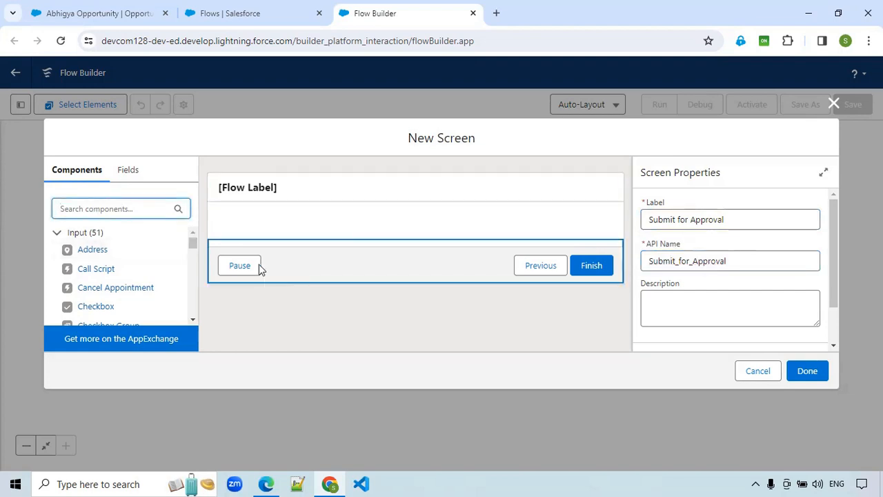
{"action": "type", "text": "cho"}
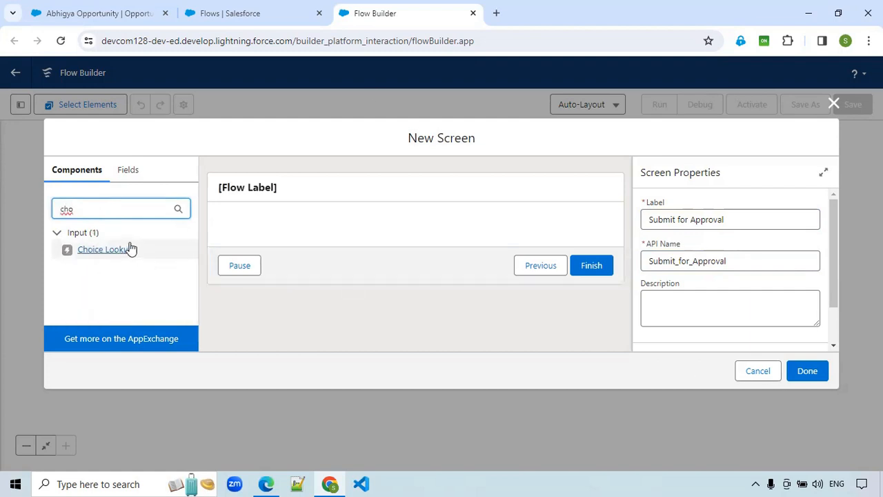
{"action": "left_click_drag", "start_coordinate": [101, 254], "coordinate": [311, 236]}
- Label the Choice Lookup Next Approval User, with API name Next_Approval_User, and make it required
{"action": "left_click", "coordinate": [655, 221]}
{"action": "type", "text": "Nex"}
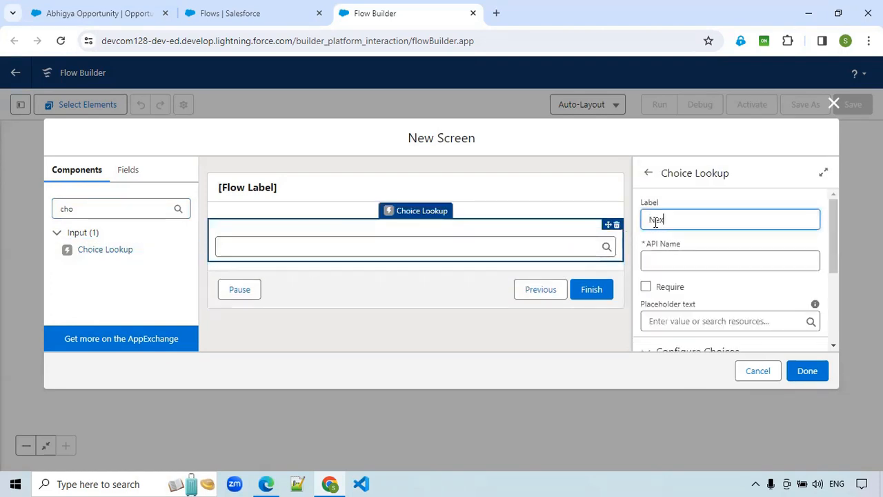
{"action": "type", "text": "t Approval Id"}
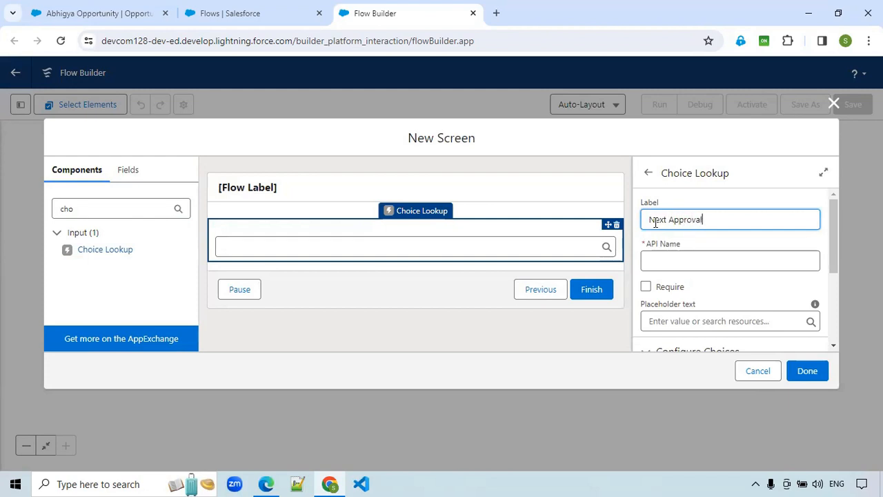
{"action": "key", "text": "BackSpace"}
{"action": "key", "text": "BackSpace"}
{"action": "type", "text": "user"}
{"action": "key", "text": "BackSpace"}
{"action": "key", "text": "BackSpace"}
{"action": "type", "text": "User"}
{"action": "left_click", "coordinate": [667, 262]}
{"action": "scroll", "coordinate": [758, 305], "scroll_direction": "down", "scroll_amount": 1}
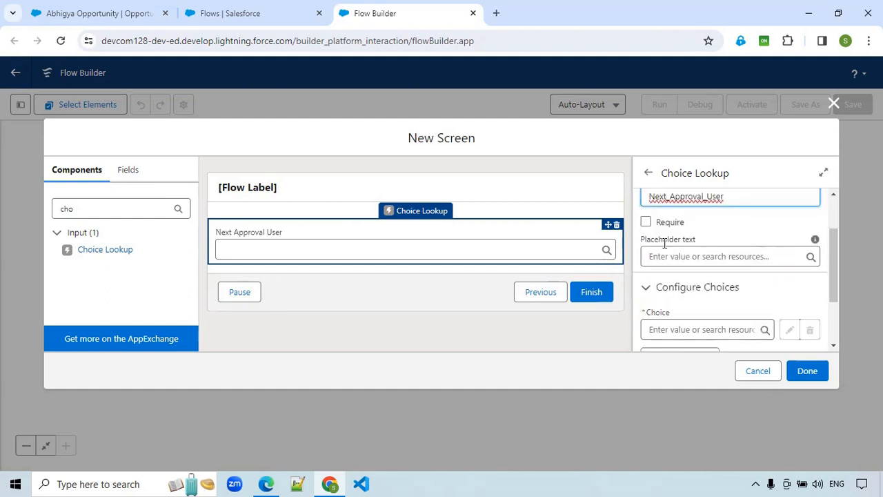
{"action": "left_click", "coordinate": [647, 223]}
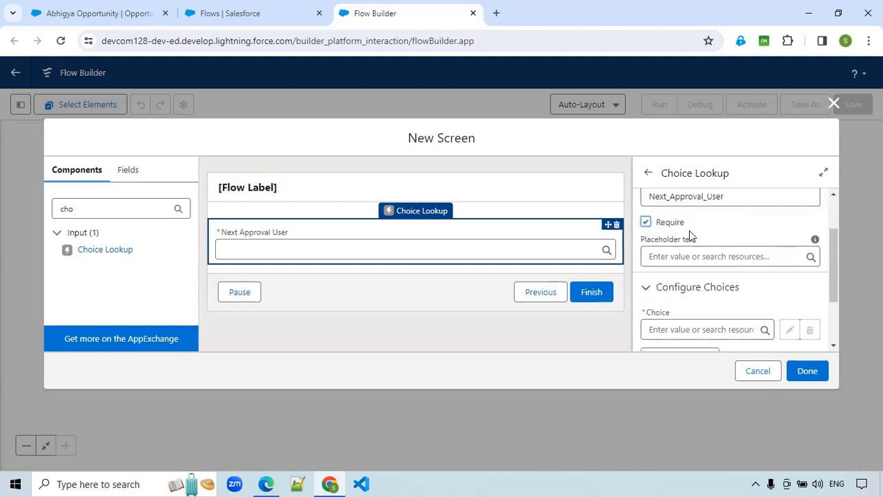
{"action": "scroll", "coordinate": [722, 233], "scroll_direction": "down", "scroll_amount": 1}
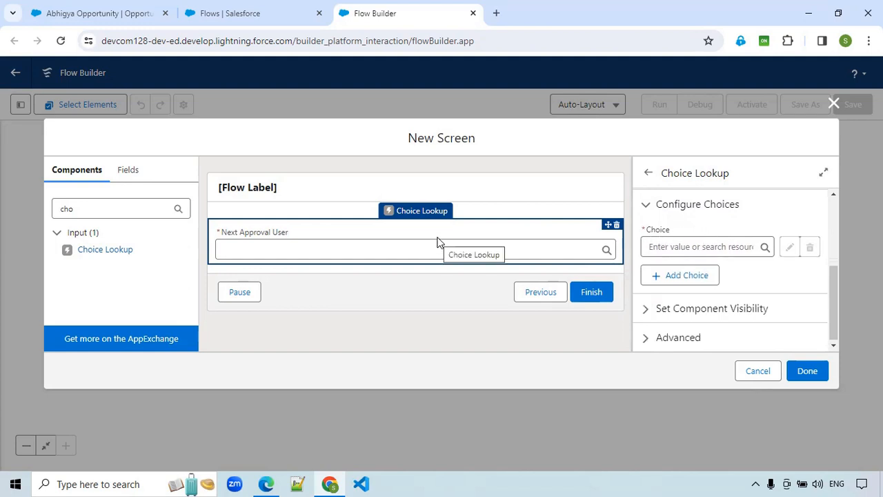
{"action": "left_click", "coordinate": [680, 246]}
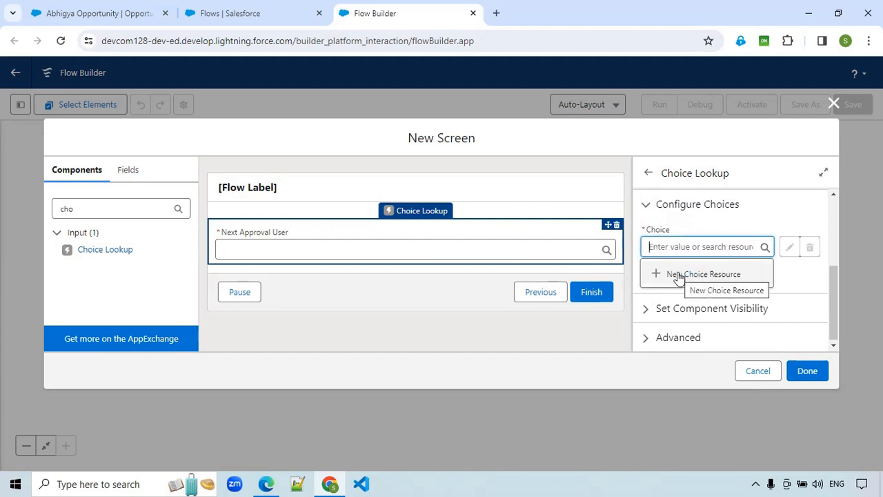
{"action": "left_click", "coordinate": [680, 275]}
{"action": "left_click", "coordinate": [277, 215]}
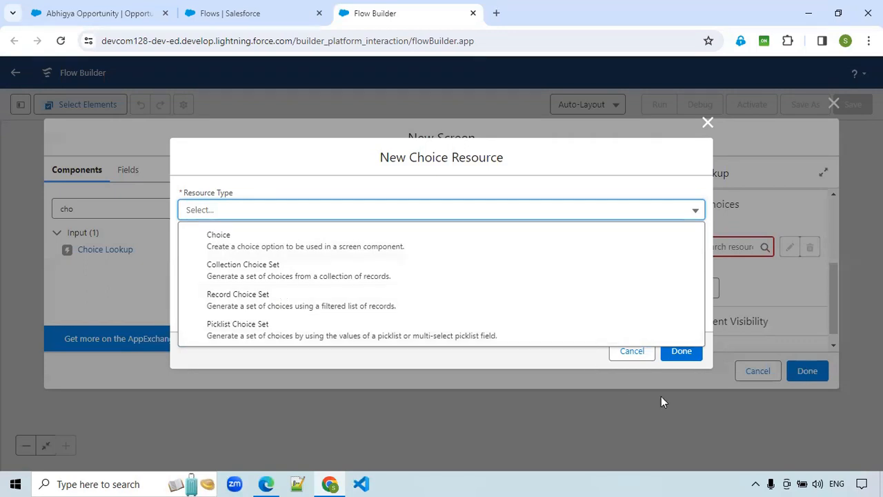
{"action": "left_click", "coordinate": [640, 357]}
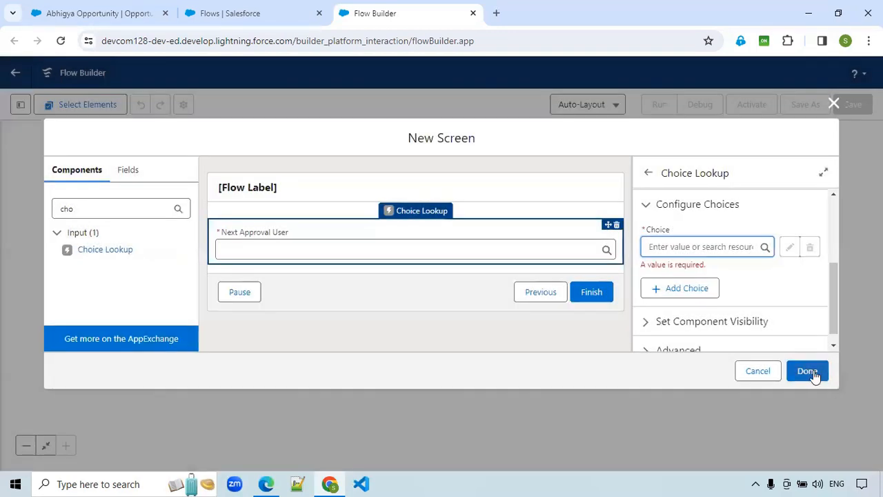
- Delete the Choice Lookup from the Submit for Approval screen and save the screen element
{"action": "left_click", "coordinate": [814, 373]}
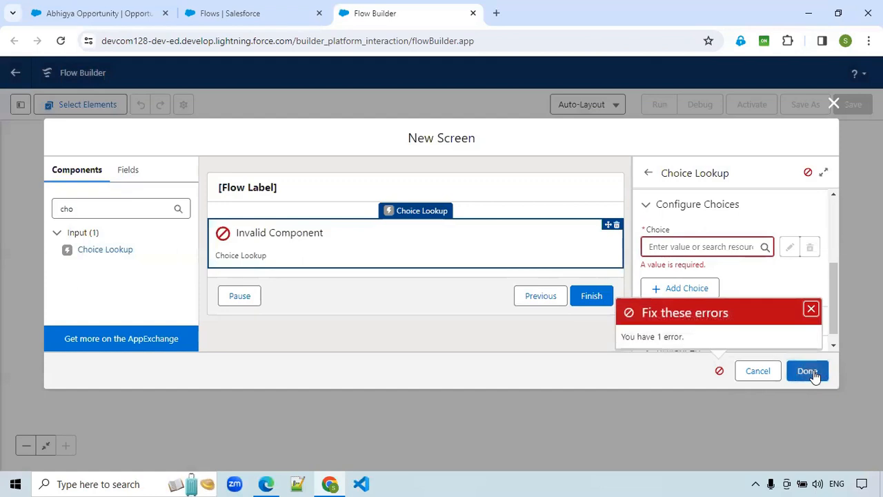
{"action": "left_click", "coordinate": [616, 225]}
{"action": "left_click", "coordinate": [542, 291]}
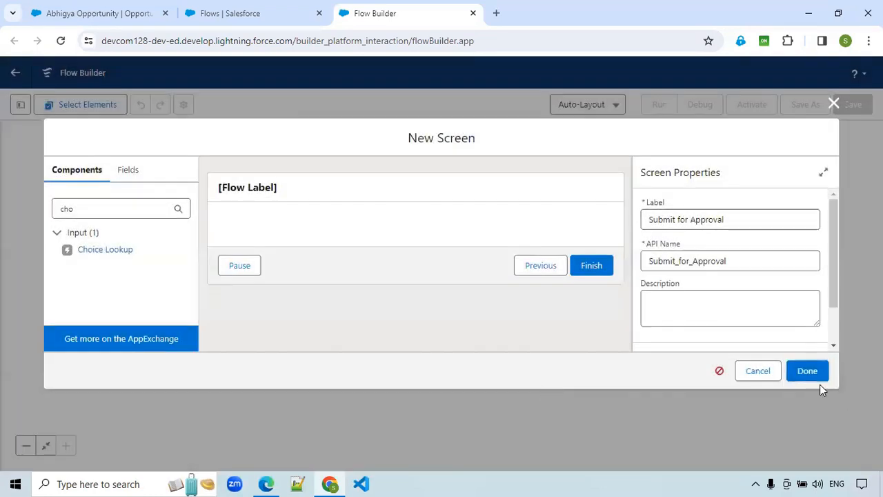
{"action": "left_click", "coordinate": [804, 372]}
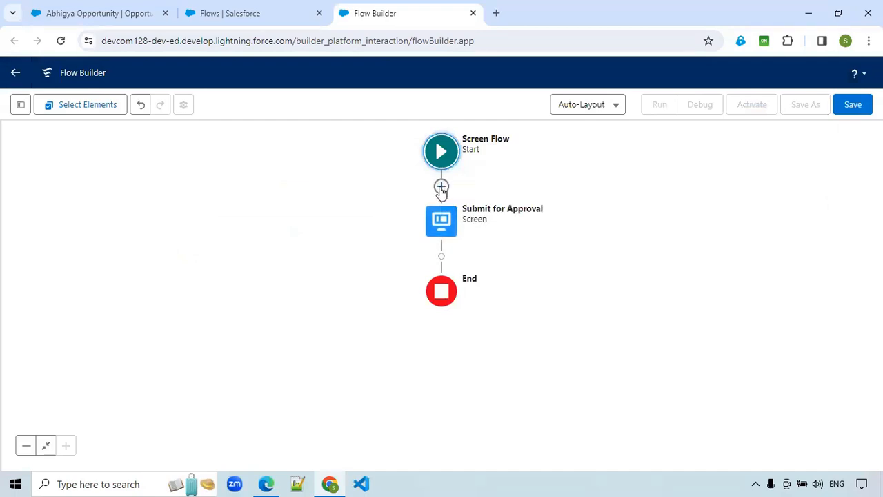
- Add a Get Records element between Start and the Submit for Approval screen
{"action": "left_click", "coordinate": [441, 188]}
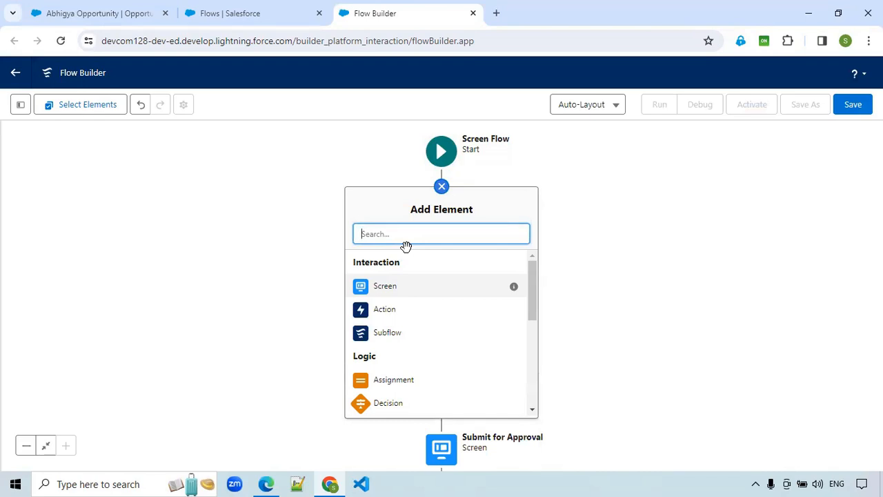
{"action": "type", "text": "get"}
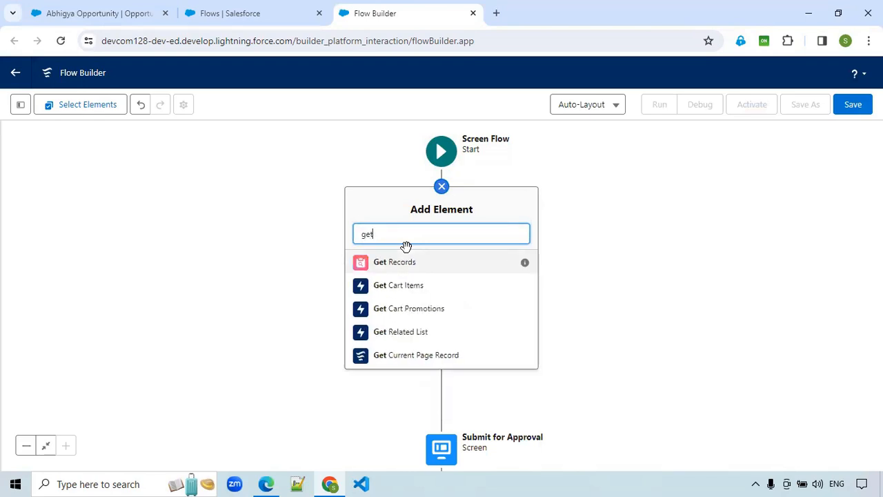
{"action": "left_click", "coordinate": [395, 269]}
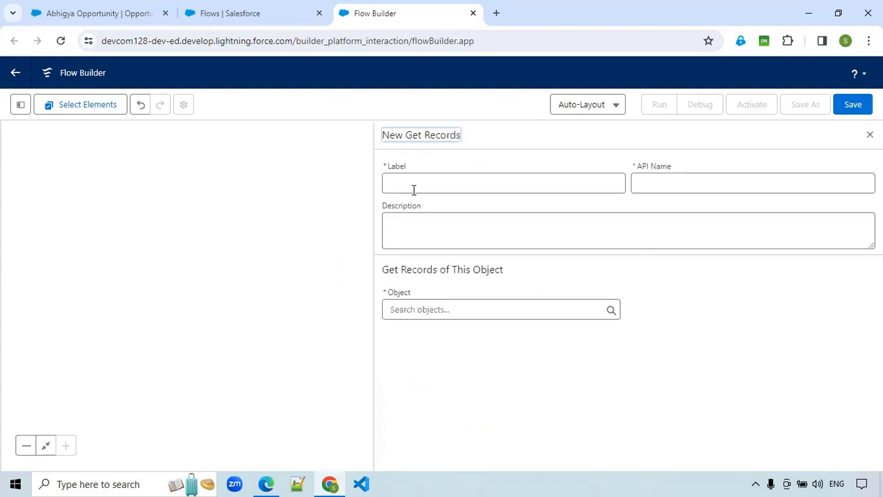
- Label the Get Records element Get Standard Profile Record, with API name Get_Standard_Profile_Record
{"action": "left_click", "coordinate": [496, 170]}
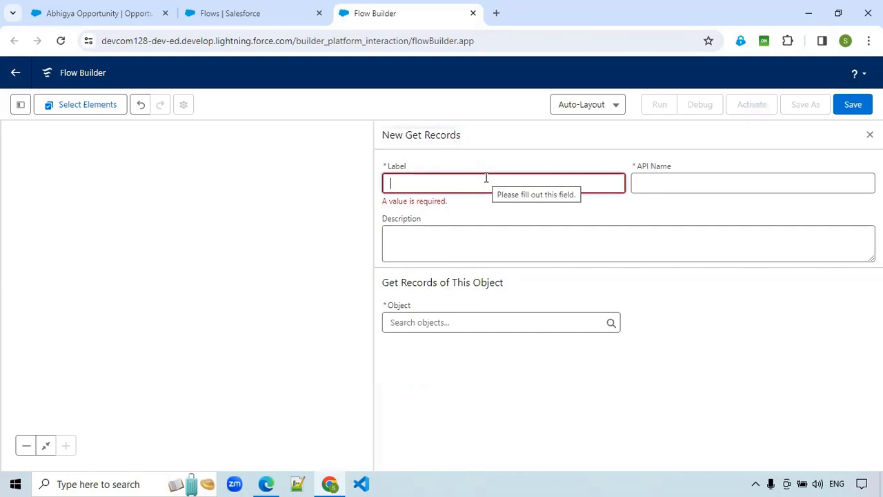
{"action": "type", "text": "S"}
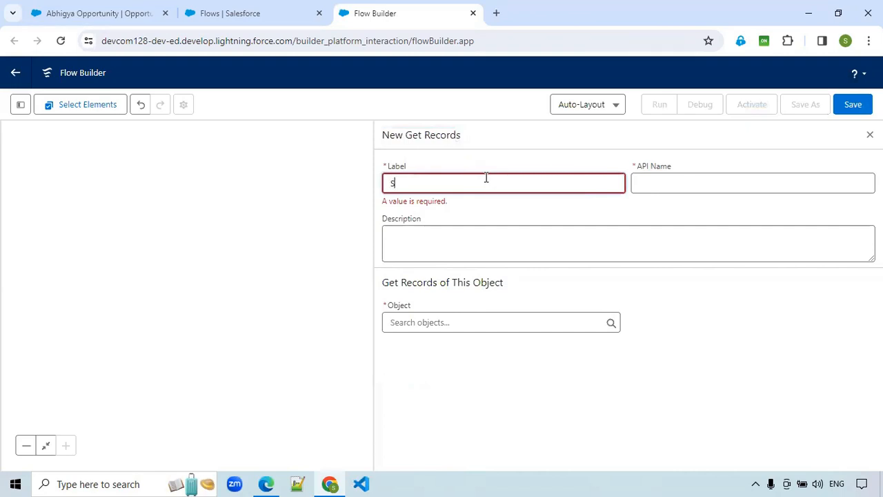
{"action": "type", "text": "tanard User"}
{"action": "key", "text": "BackSpace"}
{"action": "key", "text": "BackSpace"}
{"action": "key", "text": "BackSpace"}
{"action": "key", "text": "BackSpace"}
{"action": "key", "text": "BackSpace"}
{"action": "key", "text": "BackSpace"}
{"action": "key", "text": "BackSpace"}
{"action": "key", "text": "BackSpace"}
{"action": "key", "text": "BackSpace"}
{"action": "type", "text": "tandard User Pro"}
{"action": "key", "text": "BackSpace"}
{"action": "key", "text": "BackSpace"}
{"action": "key", "text": "BackSpace"}
{"action": "key", "text": "BackSpace"}
{"action": "key", "text": "BackSpace"}
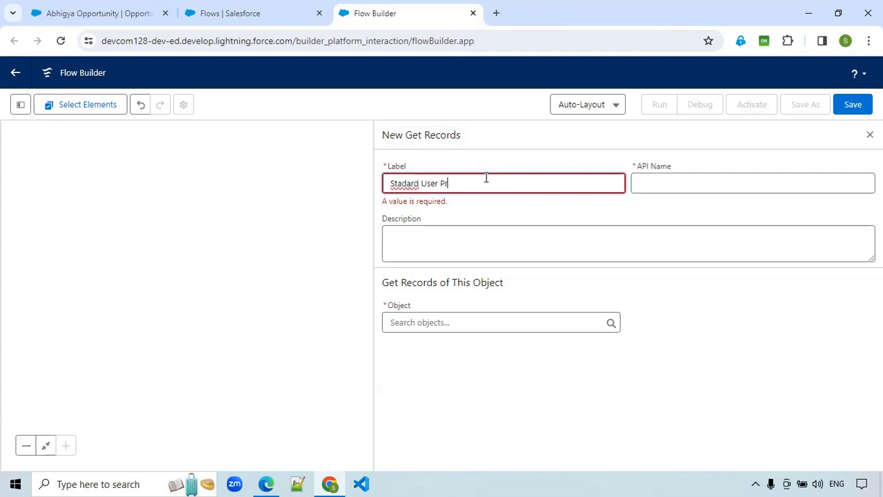
{"action": "key", "text": "BackSpace"}
{"action": "key", "text": "BackSpace"}
{"action": "key", "text": "BackSpace"}
{"action": "type", "text": "Pro"}
{"action": "key", "text": "BackSpace"}
{"action": "key", "text": "BackSpace"}
{"action": "type", "text": "rofile Use"}
{"action": "key", "text": "BackSpace"}
{"action": "key", "text": "BackSpace"}
{"action": "key", "text": "BackSpace"}
{"action": "type", "text": "Record"}
{"action": "right_click", "coordinate": [409, 187]}
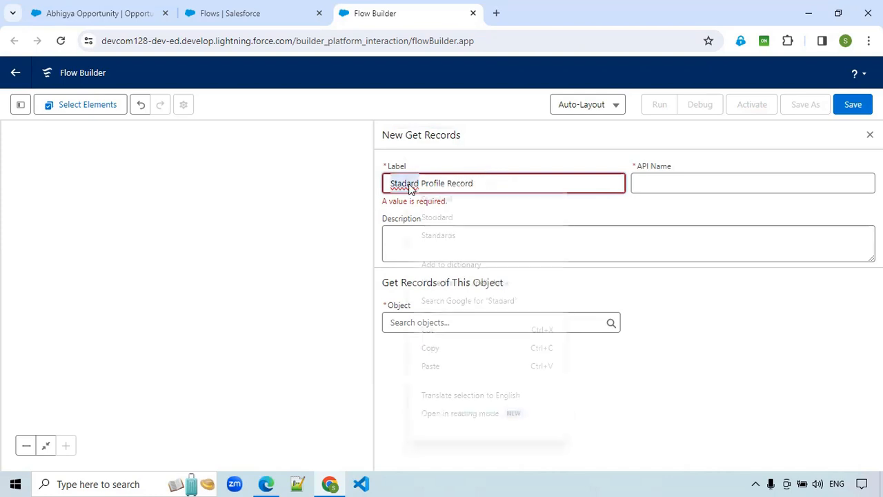
{"action": "left_click", "coordinate": [423, 198]}
{"action": "left_click", "coordinate": [391, 183]}
{"action": "type", "text": "Get"}
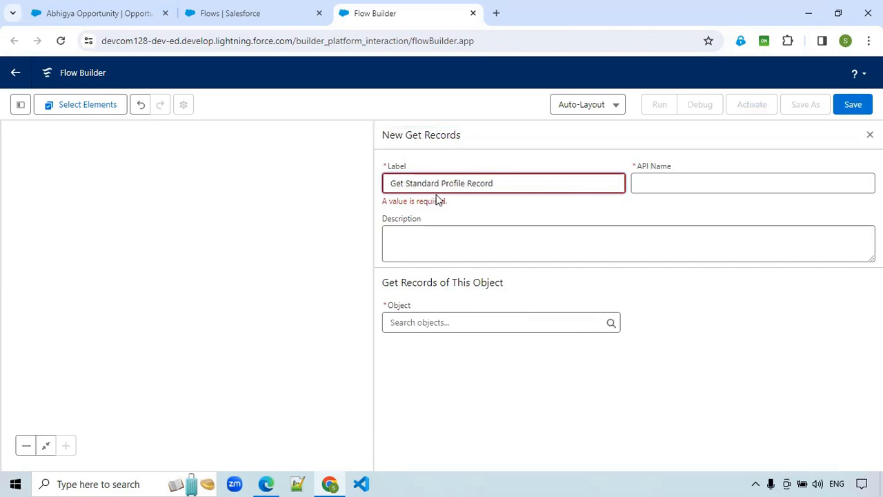
{"action": "left_click", "coordinate": [664, 181]}
{"action": "left_click", "coordinate": [494, 238]}
- Set the Get Records object to Profile and choose Name as the field of its filter condition
{"action": "left_click", "coordinate": [430, 312]}
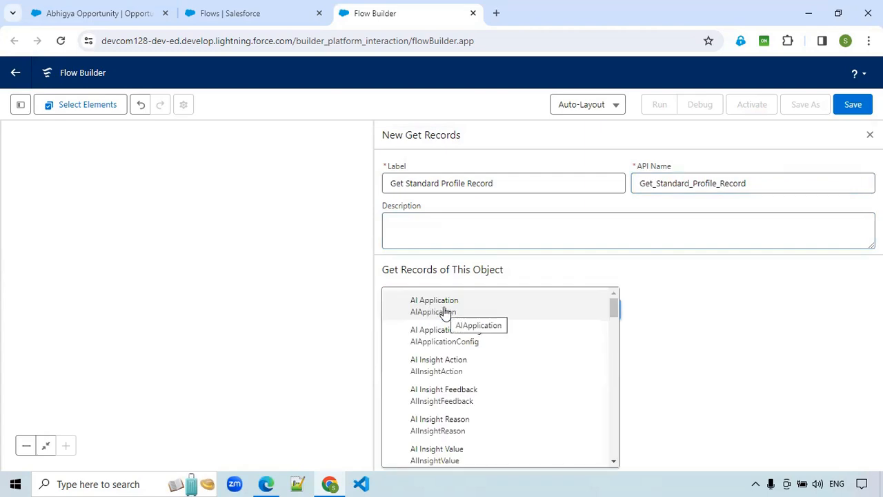
{"action": "type", "text": "profi"}
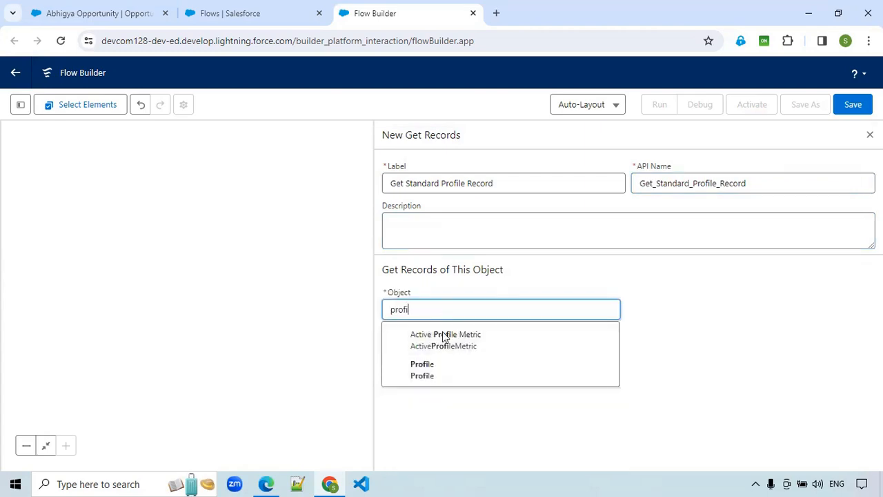
{"action": "left_click", "coordinate": [451, 371]}
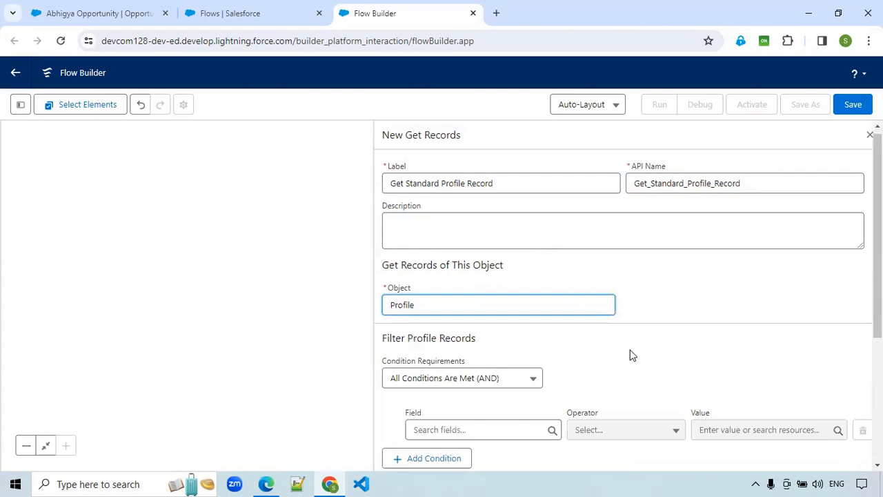
{"action": "scroll", "coordinate": [483, 331], "scroll_direction": "down", "scroll_amount": 2}
{"action": "left_click", "coordinate": [476, 309]}
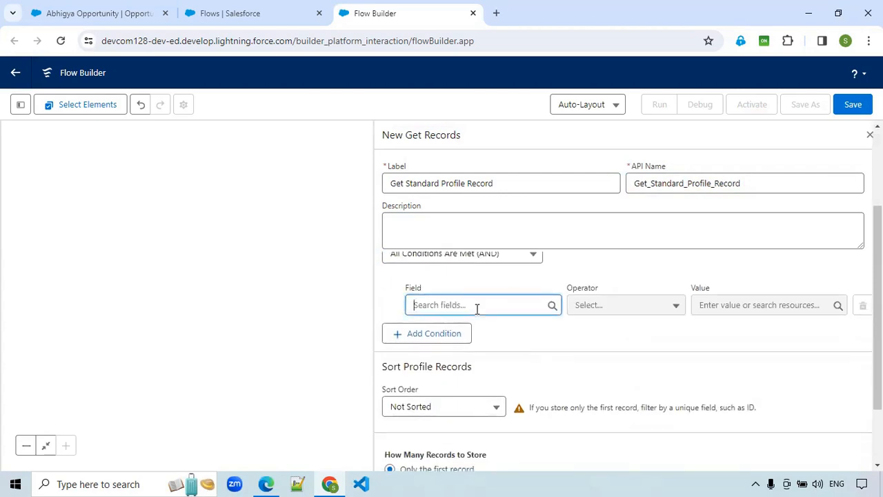
{"action": "type", "text": "Name"}
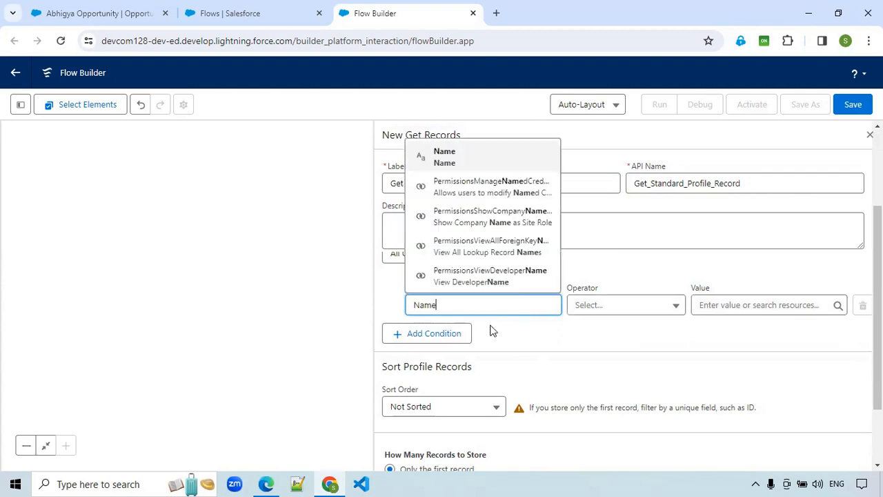
{"action": "left_click", "coordinate": [462, 159]}
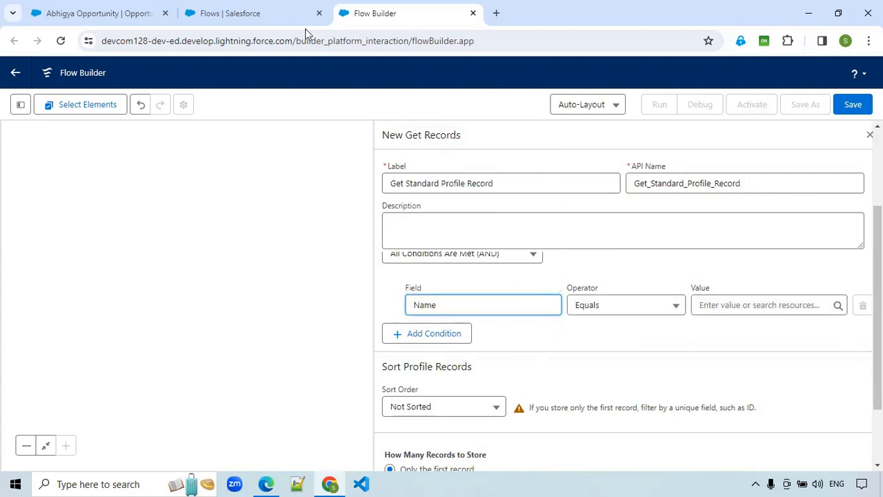
- Switch to Salesforce Setup, open the Users list and check the exact profile name of the standard user
{"action": "left_click", "coordinate": [283, 15]}
{"action": "left_click", "coordinate": [89, 135]}
{"action": "type", "text": "use"}
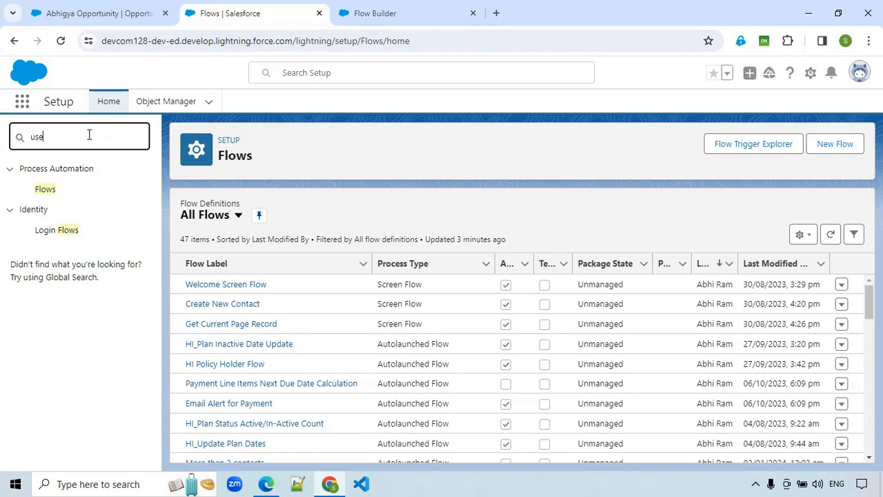
{"action": "type", "text": "r"}
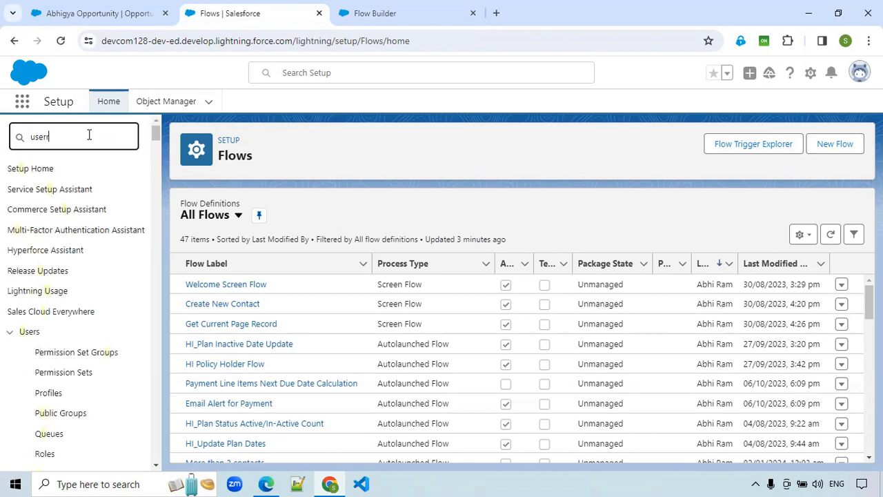
{"action": "type", "text": "n"}
{"action": "key", "text": "BackSpace"}
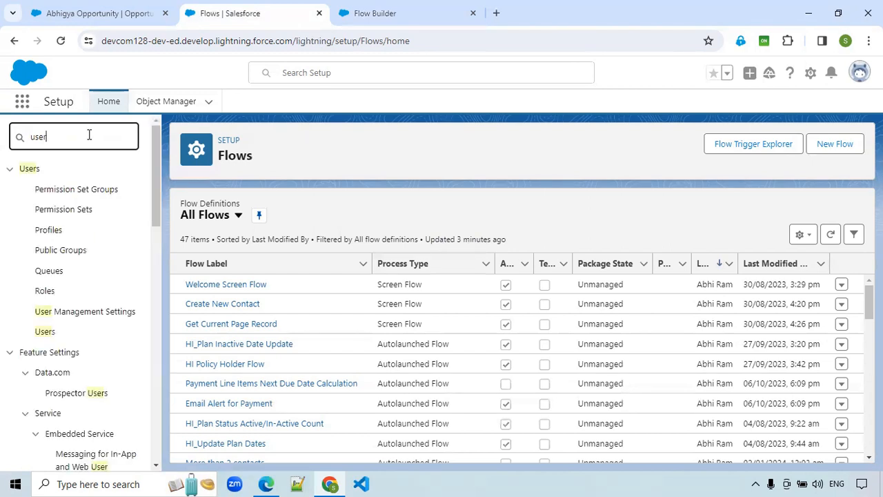
{"action": "left_click", "coordinate": [45, 333]}
{"action": "left_click", "coordinate": [45, 333]}
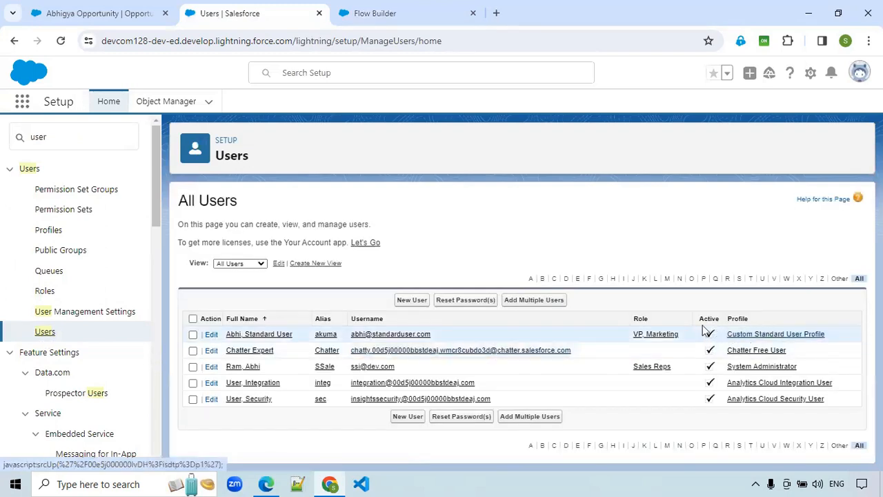
{"action": "left_click_drag", "start_coordinate": [761, 336], "coordinate": [658, 234]}
{"action": "left_click", "coordinate": [659, 234]}
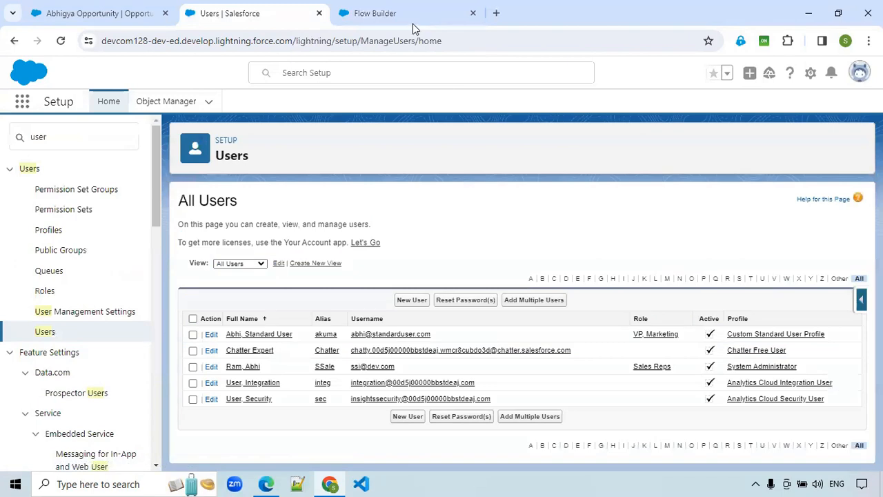
- Back in Flow Builder, set the Name condition's value to Custom Standard User Profile and close the Get Records settings
{"action": "left_click", "coordinate": [413, 24]}
{"action": "left_click", "coordinate": [717, 305]}
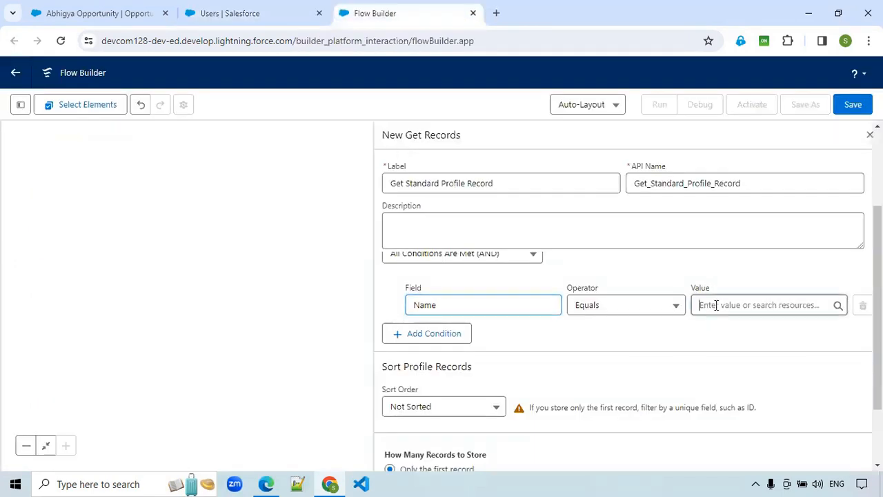
{"action": "type", "text": "Custom Standard User Profile"}
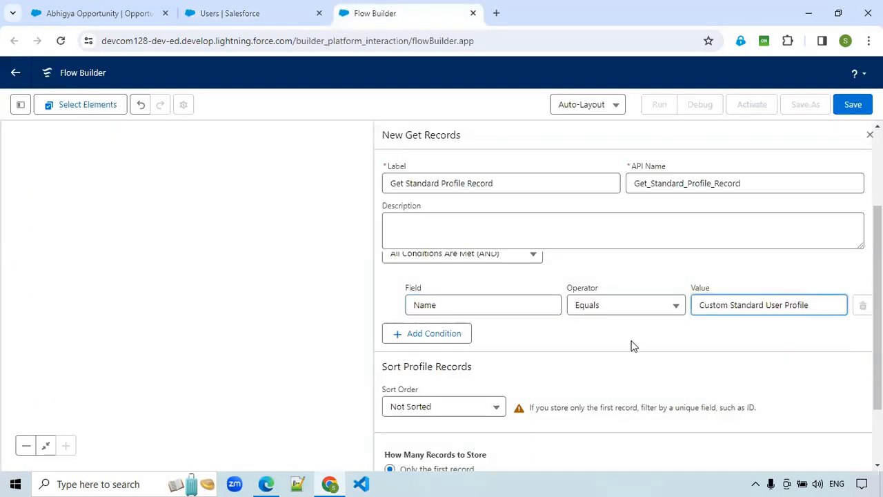
{"action": "left_click", "coordinate": [511, 327]}
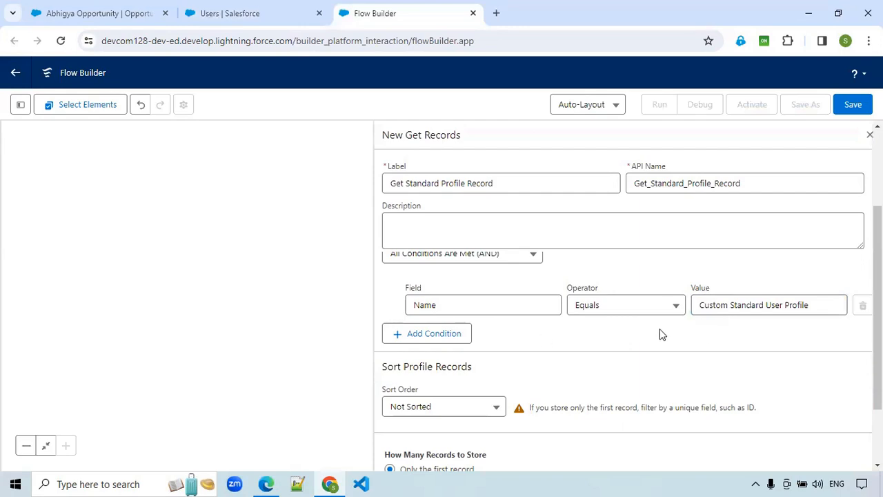
{"action": "scroll", "coordinate": [651, 336], "scroll_direction": "up", "scroll_amount": 2}
{"action": "scroll", "coordinate": [645, 331], "scroll_direction": "down", "scroll_amount": 3}
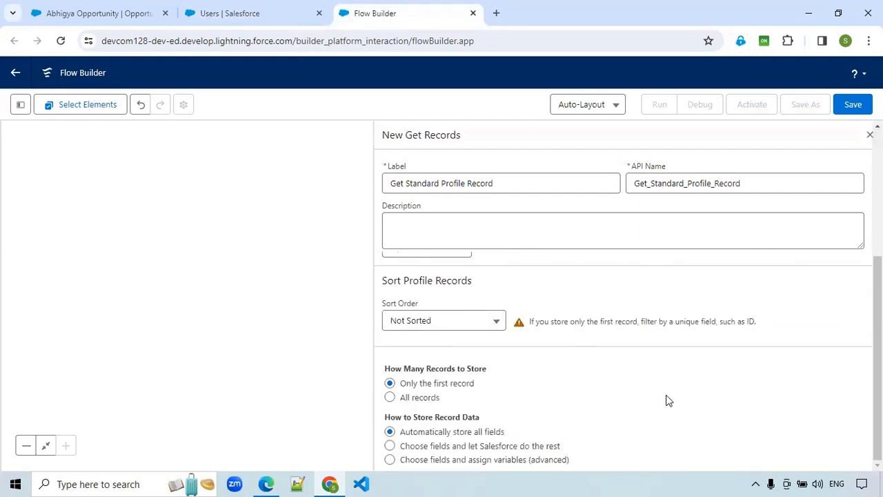
{"action": "left_click", "coordinate": [870, 134]}
{"action": "left_click", "coordinate": [869, 136]}
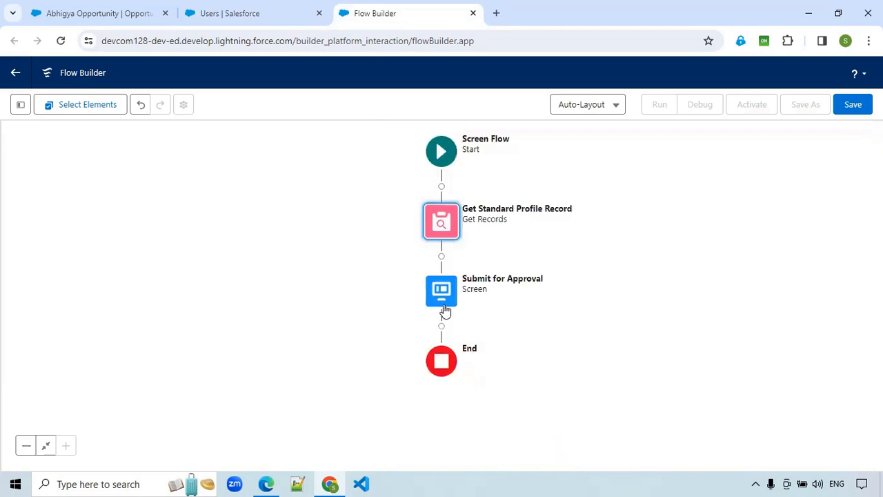
- Start a new flow resource of type Record Choice Set with the API name standardProfileUsers
{"action": "left_click", "coordinate": [20, 108]}
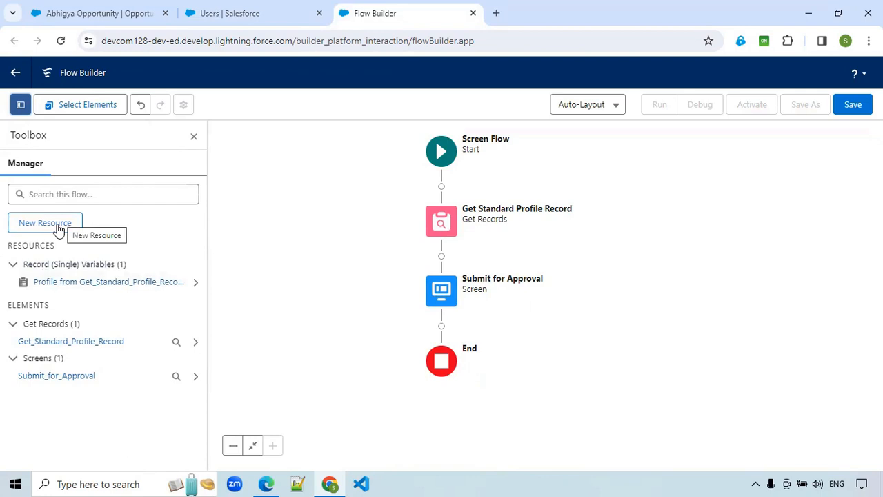
{"action": "left_click", "coordinate": [58, 227]}
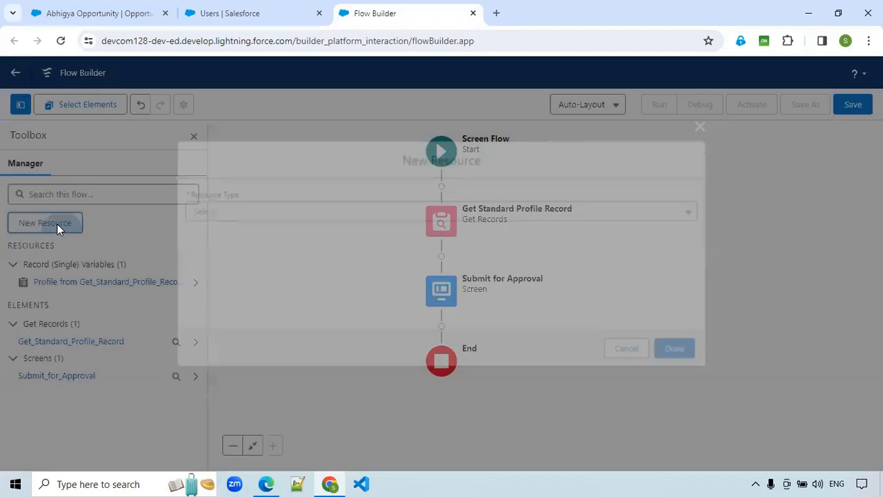
{"action": "left_click", "coordinate": [243, 210]}
{"action": "key", "text": "Down"}
{"action": "key", "text": "Down"}
{"action": "key", "text": "Down"}
{"action": "key", "text": "Down"}
{"action": "key", "text": "Down"}
{"action": "key", "text": "Down"}
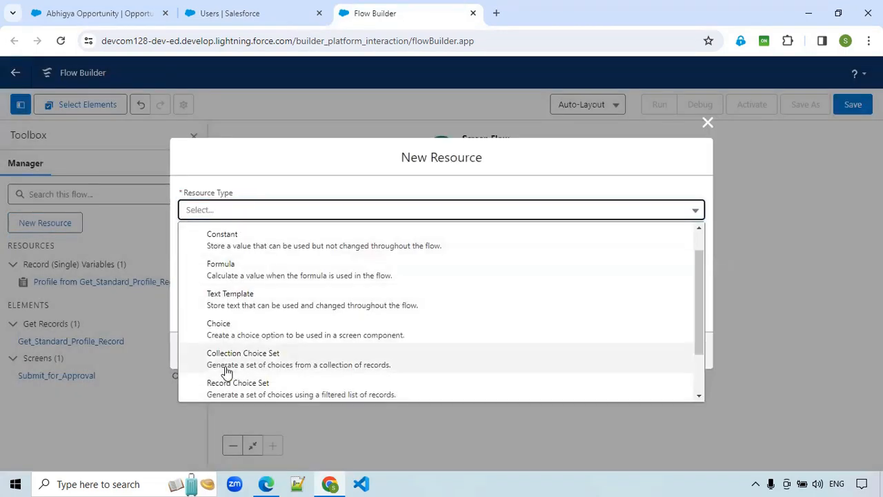
{"action": "left_click", "coordinate": [234, 387]}
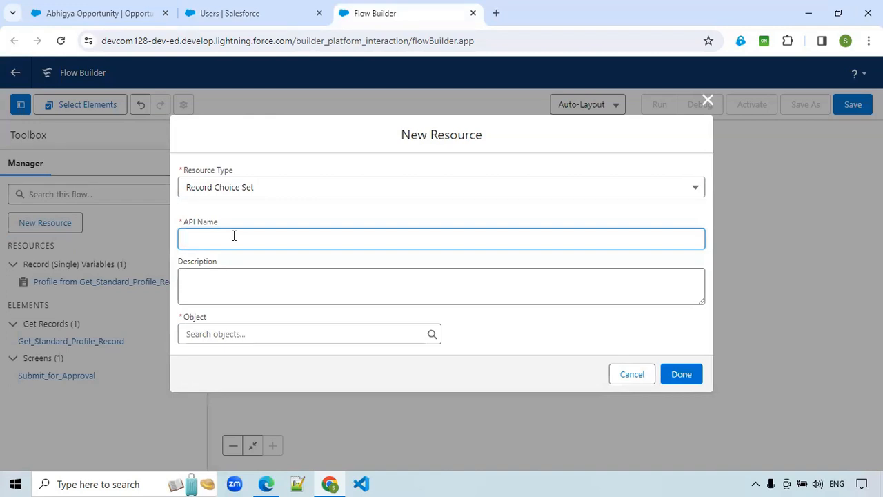
{"action": "type", "text": "standar"}
{"action": "type", "text": "dProfileUsers"}
{"action": "key", "text": "BackSpace"}
- Choose User as the object of the record choice set
{"action": "left_click", "coordinate": [218, 336]}
{"action": "type", "text": "user"}
{"action": "scroll", "coordinate": [271, 253], "scroll_direction": "down", "scroll_amount": 2}
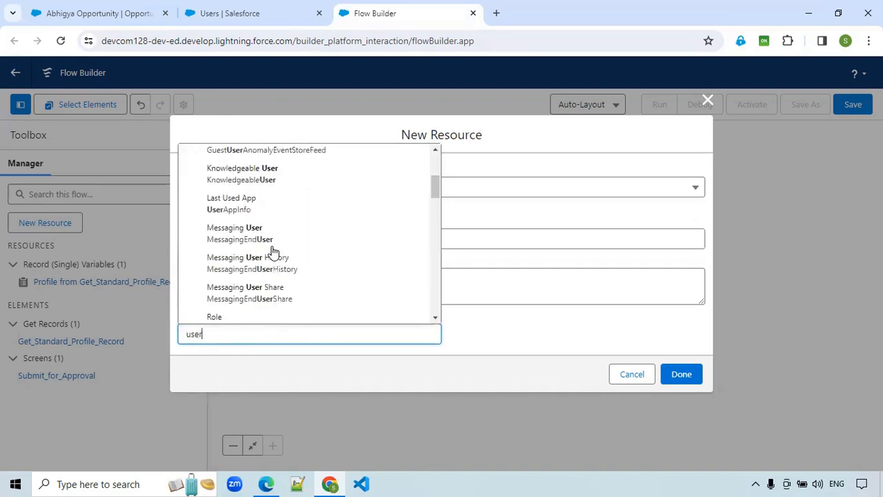
{"action": "scroll", "coordinate": [274, 252], "scroll_direction": "down", "scroll_amount": 2}
{"action": "left_click", "coordinate": [251, 298]}
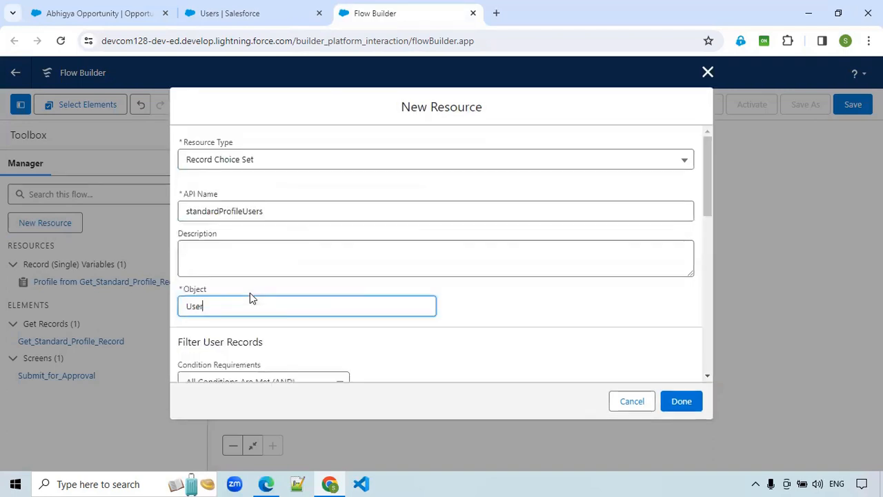
- Choose ProfileId as the field of the choice set's user filter condition
{"action": "scroll", "coordinate": [355, 310], "scroll_direction": "down", "scroll_amount": 3}
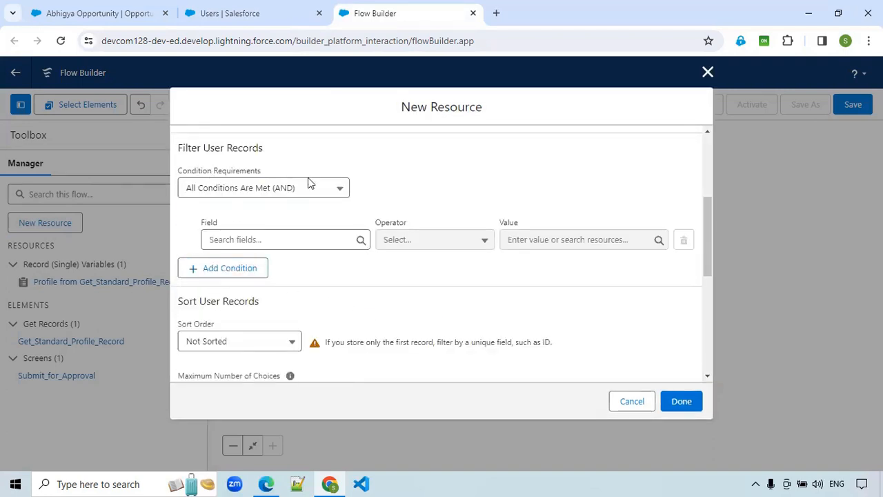
{"action": "left_click", "coordinate": [247, 240]}
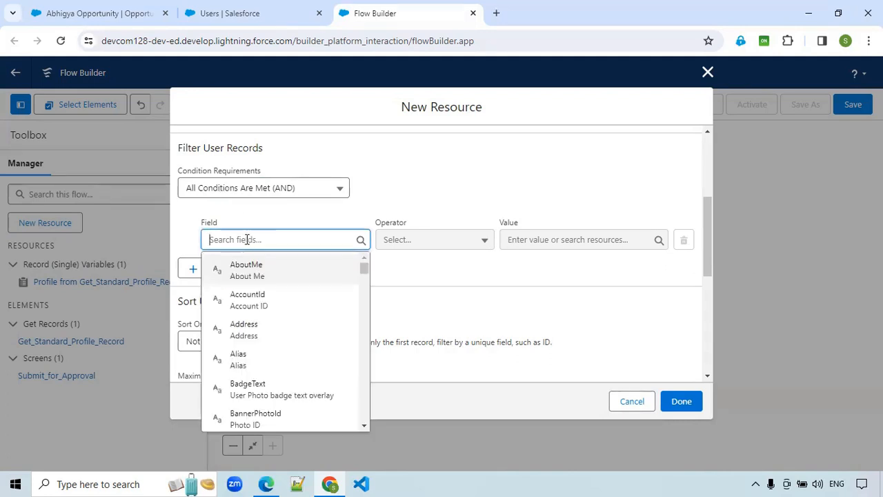
{"action": "type", "text": "pro"}
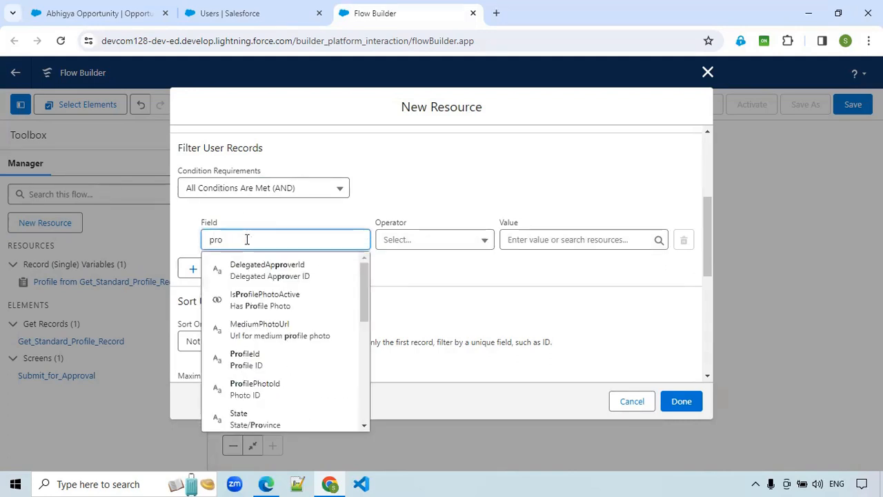
{"action": "key", "text": "BackSpace"}
{"action": "key", "text": "BackSpace"}
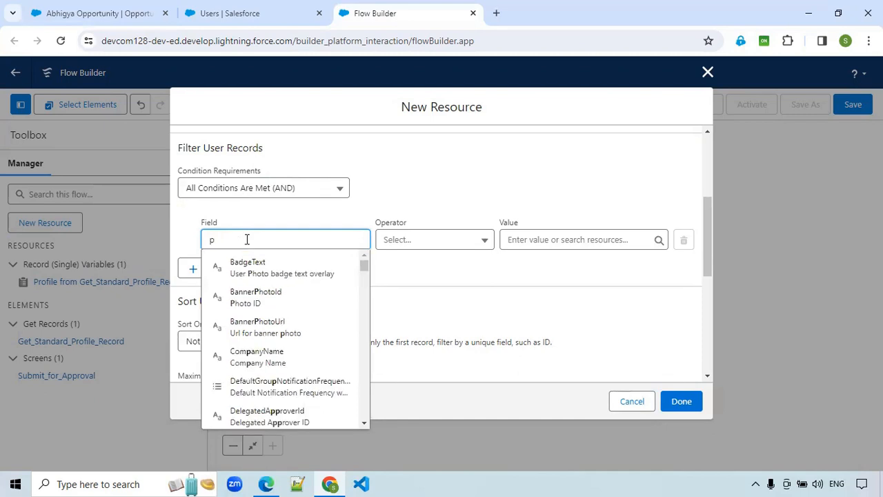
{"action": "type", "text": "rofi"}
{"action": "key", "text": "BackSpace"}
{"action": "key", "text": "BackSpace"}
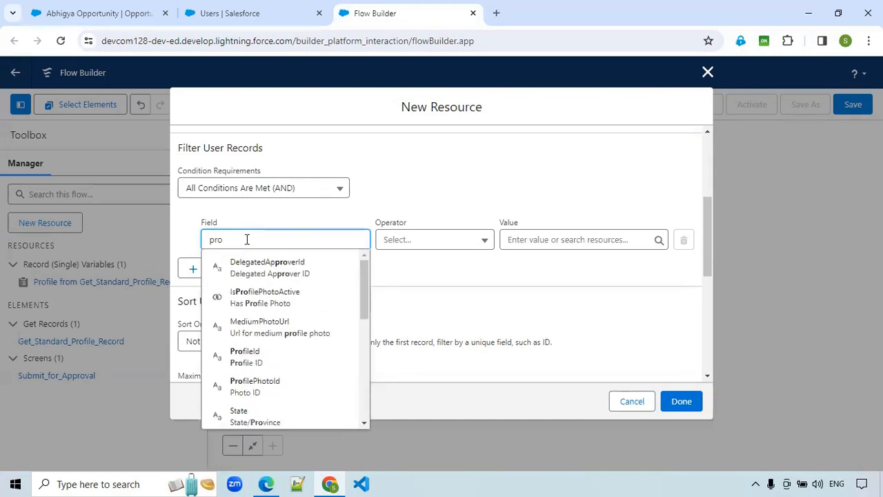
{"action": "key", "text": "BackSpace"}
{"action": "key", "text": "BackSpace"}
{"action": "key", "text": "BackSpace"}
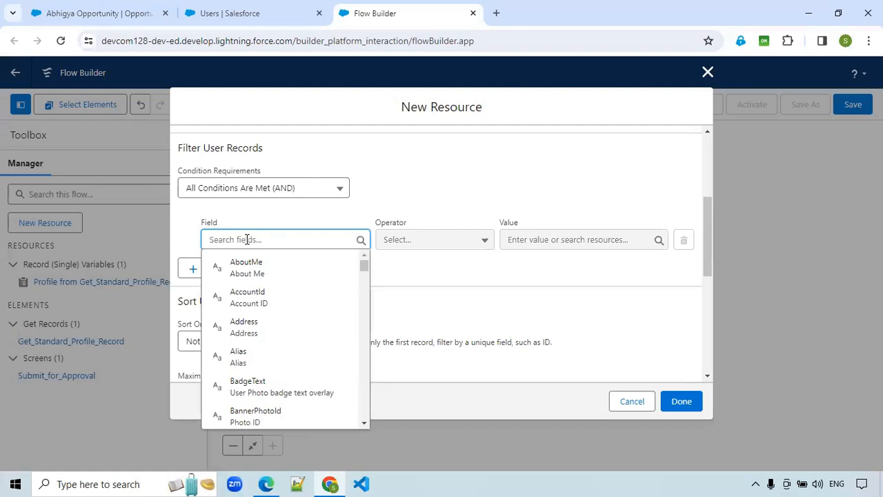
{"action": "type", "text": "pf"}
{"action": "key", "text": "BackSpace"}
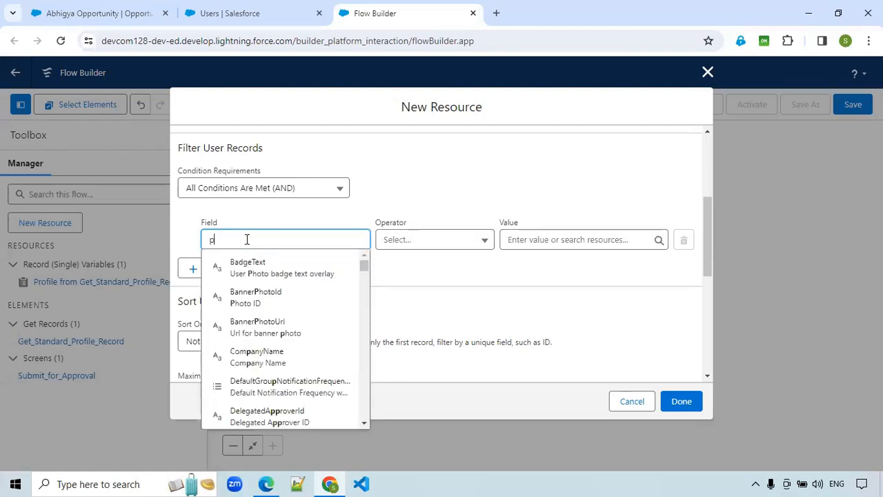
{"action": "type", "text": "rofi"}
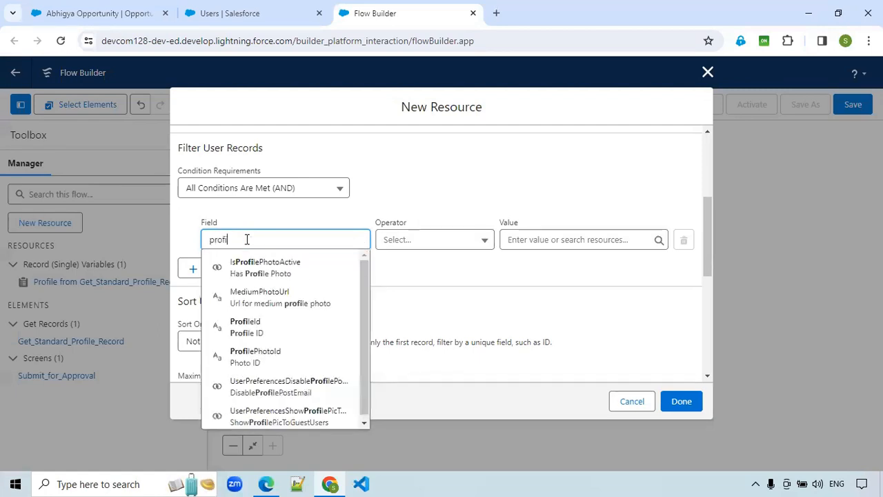
{"action": "left_click", "coordinate": [267, 327]}
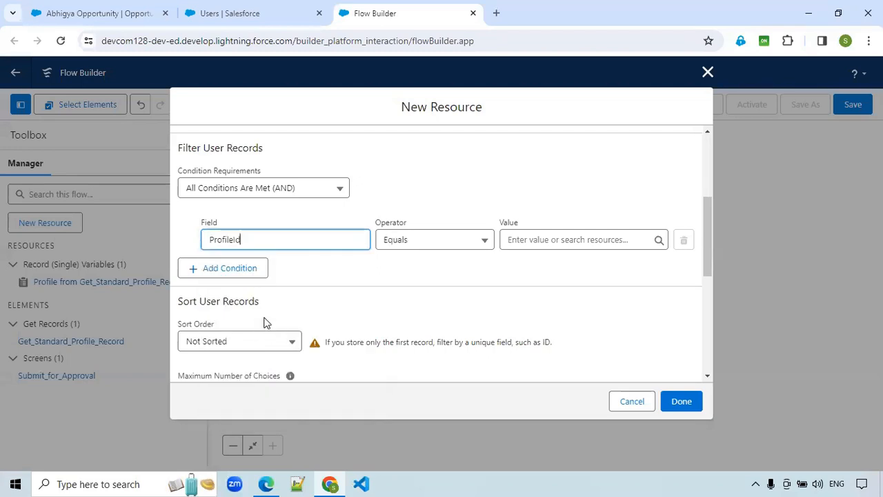
- Set the ProfileId condition's value to the Id of the profile from Get_Standard_Profile_Record
{"action": "left_click", "coordinate": [562, 236]}
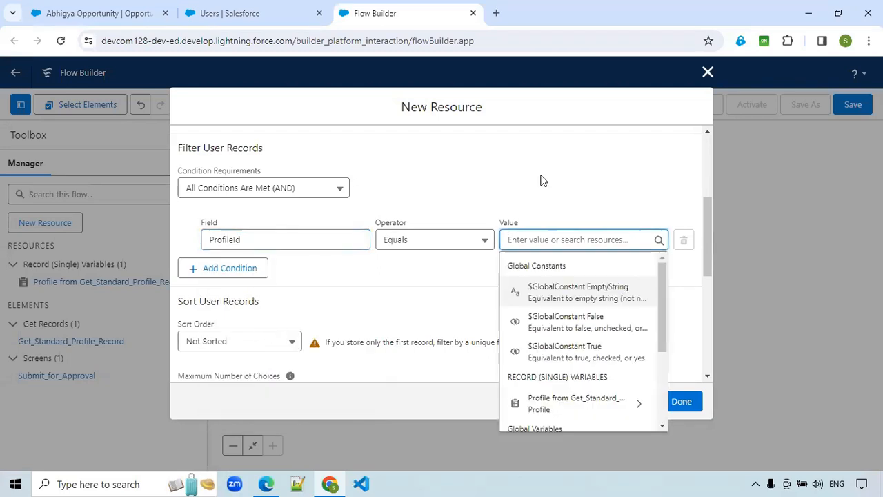
{"action": "left_click", "coordinate": [583, 404]}
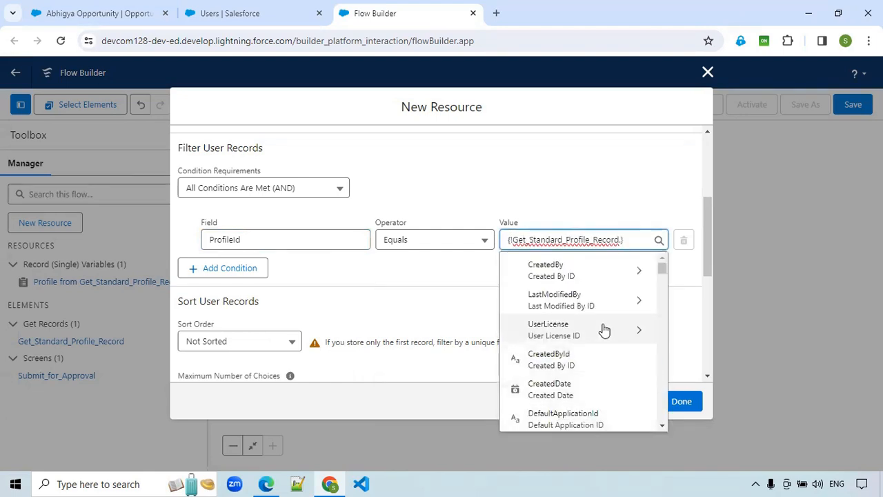
{"action": "type", "text": "Id"}
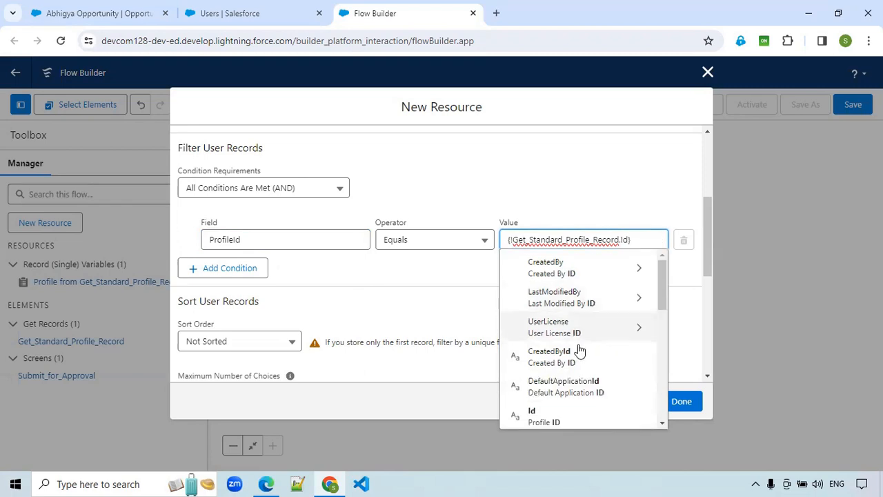
{"action": "left_click", "coordinate": [545, 416]}
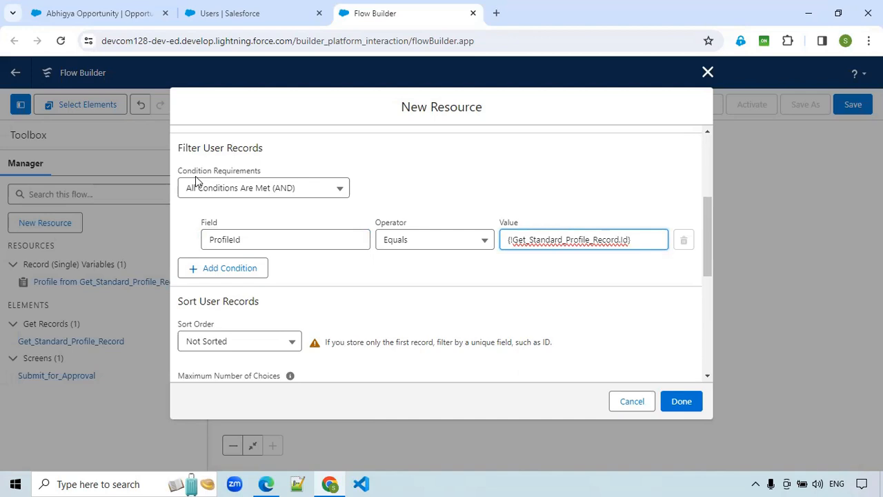
- Configure each choice with Name as the choice label and Text as the data type
{"action": "scroll", "coordinate": [468, 284], "scroll_direction": "down", "scroll_amount": 3}
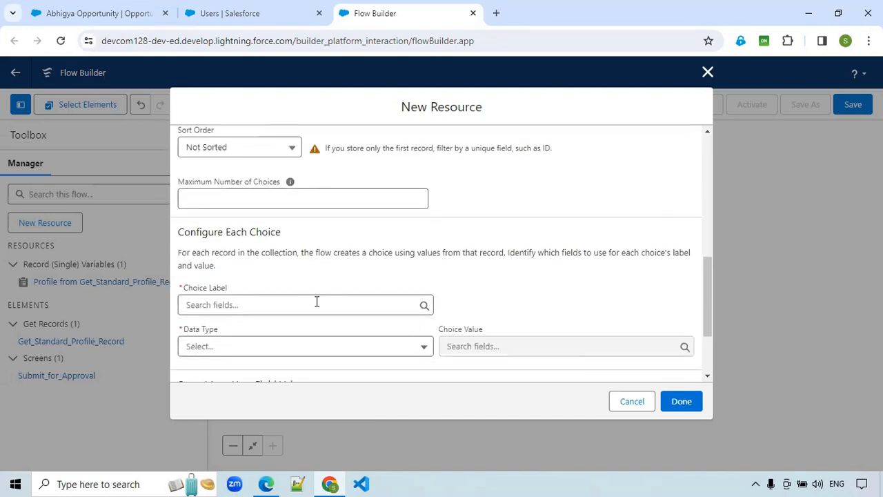
{"action": "left_click", "coordinate": [257, 313]}
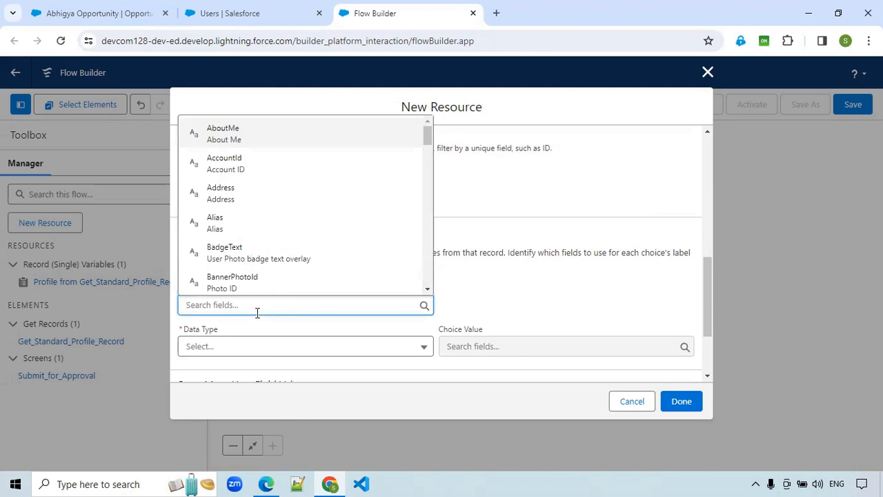
{"action": "type", "text": "Name"}
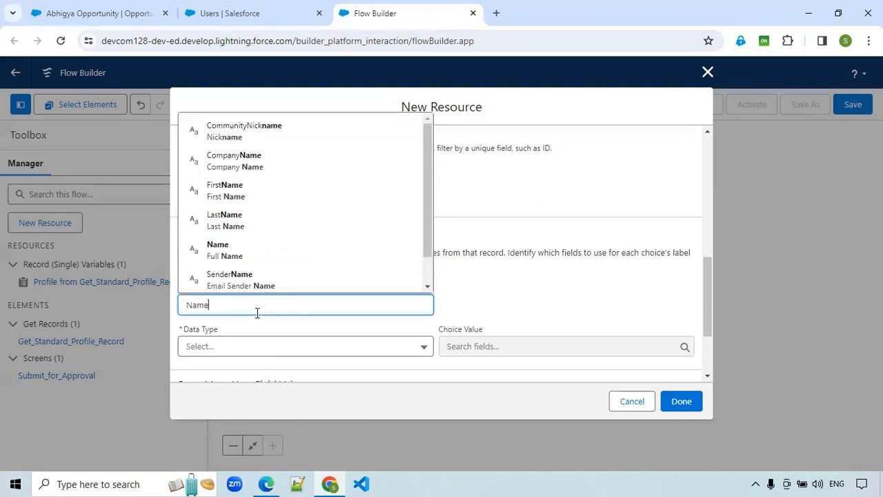
{"action": "left_click", "coordinate": [277, 359]}
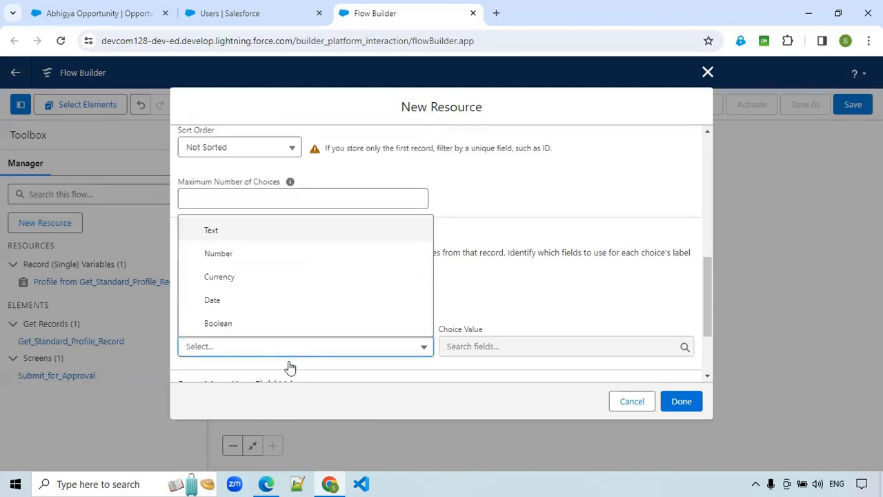
{"action": "left_click", "coordinate": [267, 240]}
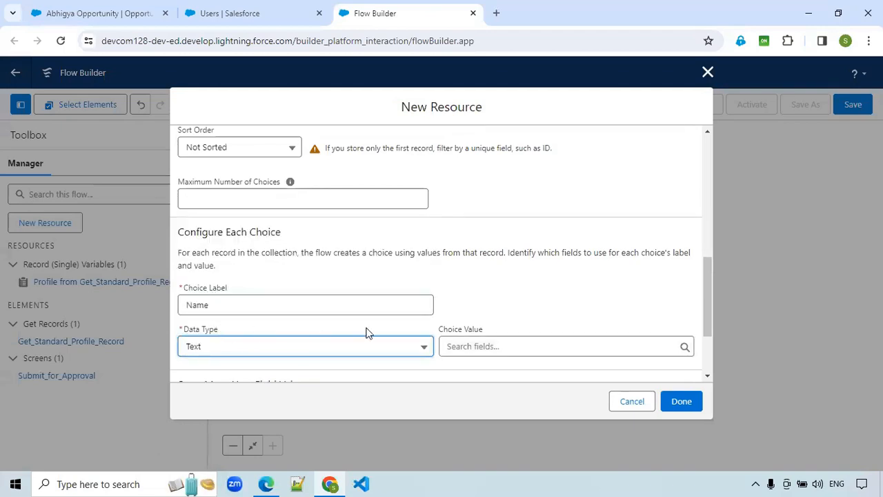
- Set the choice value to the user's Id field and finish the record choice set
{"action": "left_click", "coordinate": [486, 345]}
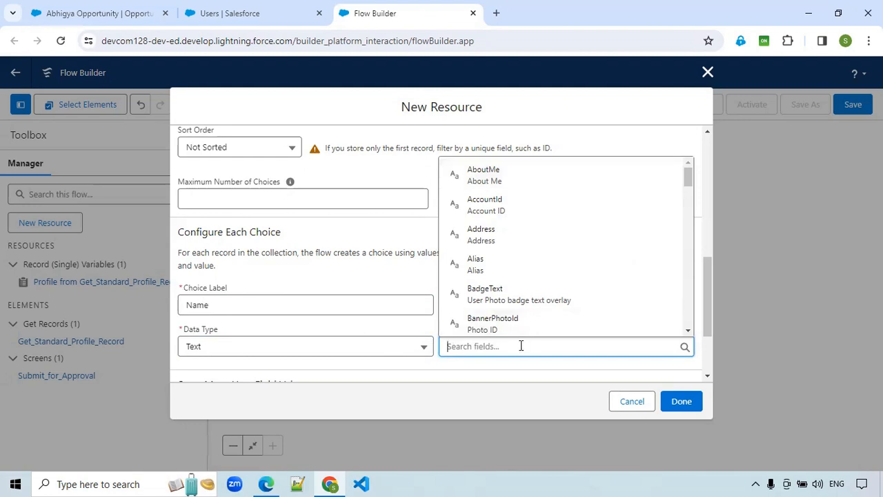
{"action": "type", "text": "Id"}
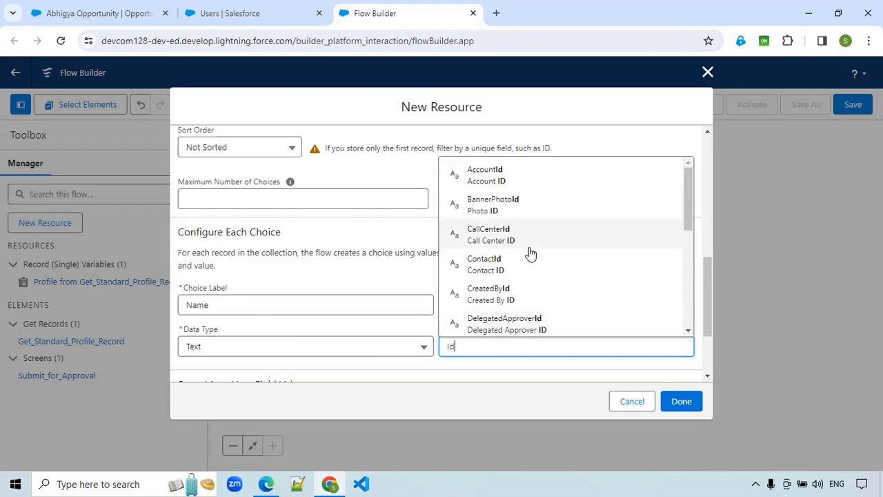
{"action": "scroll", "coordinate": [528, 253], "scroll_direction": "down", "scroll_amount": 3}
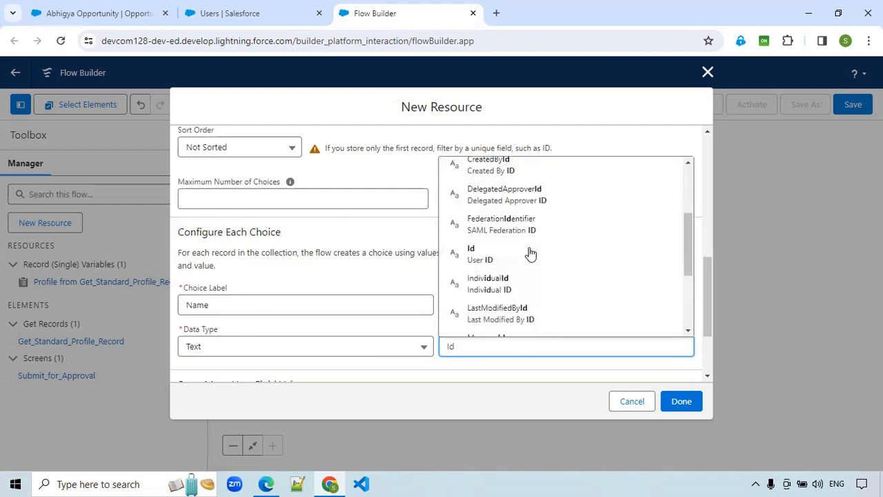
{"action": "left_click", "coordinate": [520, 256]}
{"action": "scroll", "coordinate": [477, 314], "scroll_direction": "down", "scroll_amount": 3}
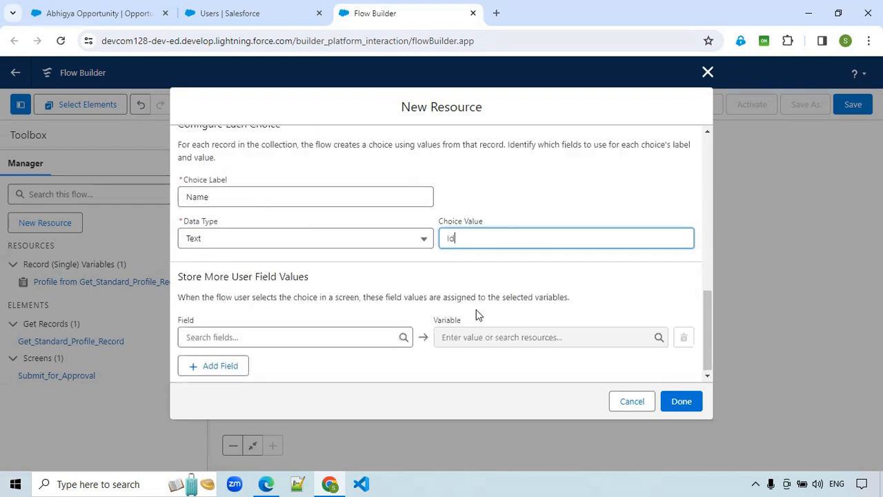
{"action": "left_click", "coordinate": [683, 403]}
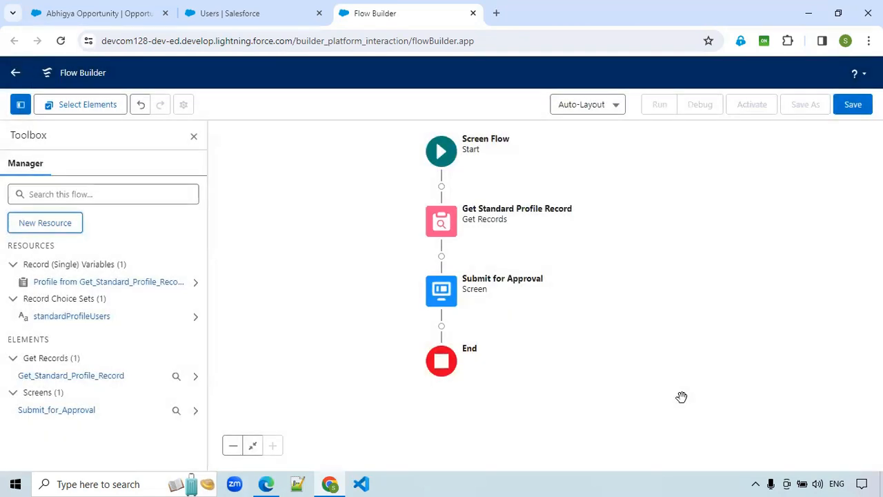
- Add a Choice Lookup component to the Submit for Approval screen
{"action": "double_click", "coordinate": [442, 302]}
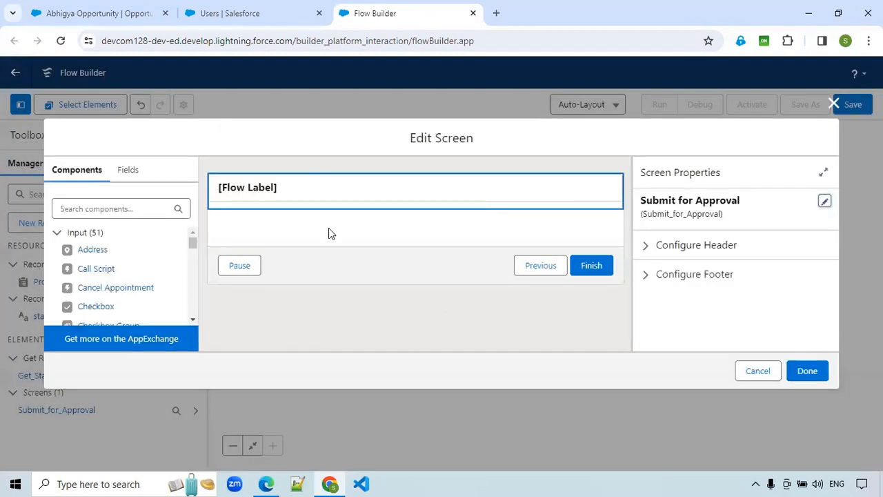
{"action": "left_click", "coordinate": [119, 211]}
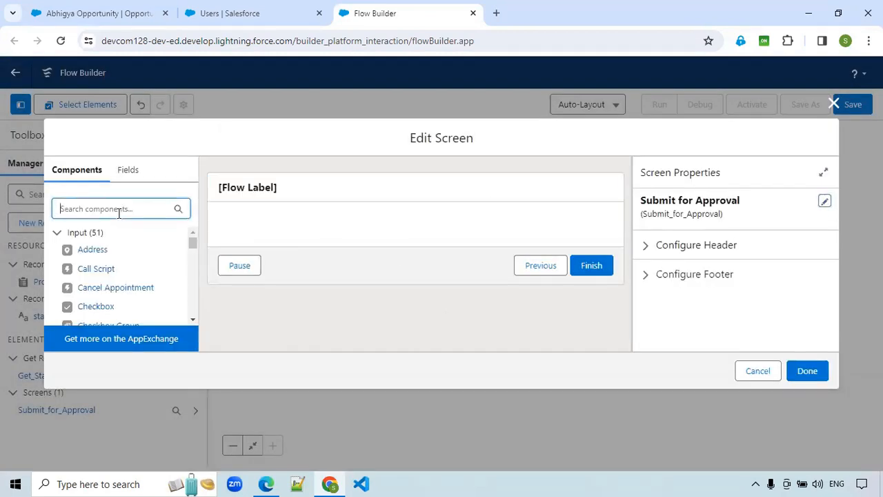
{"action": "type", "text": "choi"}
{"action": "left_click_drag", "start_coordinate": [108, 250], "coordinate": [378, 222]}
{"action": "left_click_drag", "start_coordinate": [122, 251], "coordinate": [320, 215]}
{"action": "left_click_drag", "start_coordinate": [129, 252], "coordinate": [256, 223]}
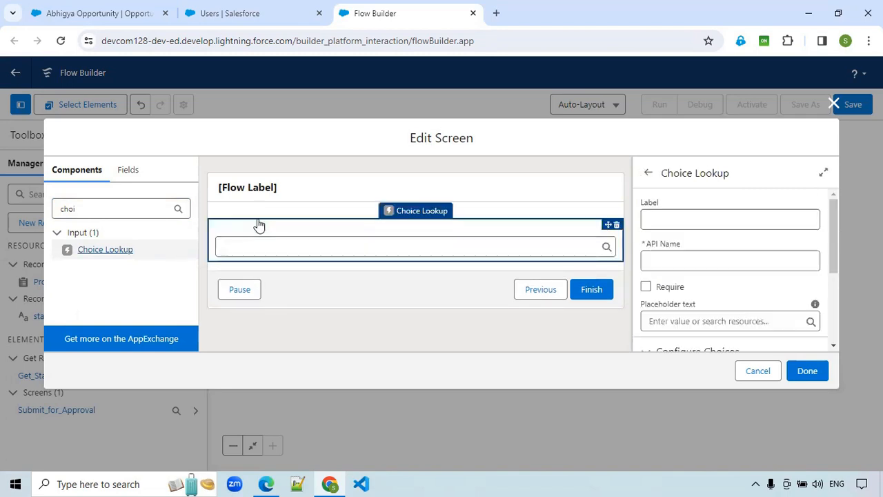
- Label the choice lookup Next Approval User and make it required
{"action": "left_click", "coordinate": [695, 219]}
{"action": "type", "text": "Nex"}
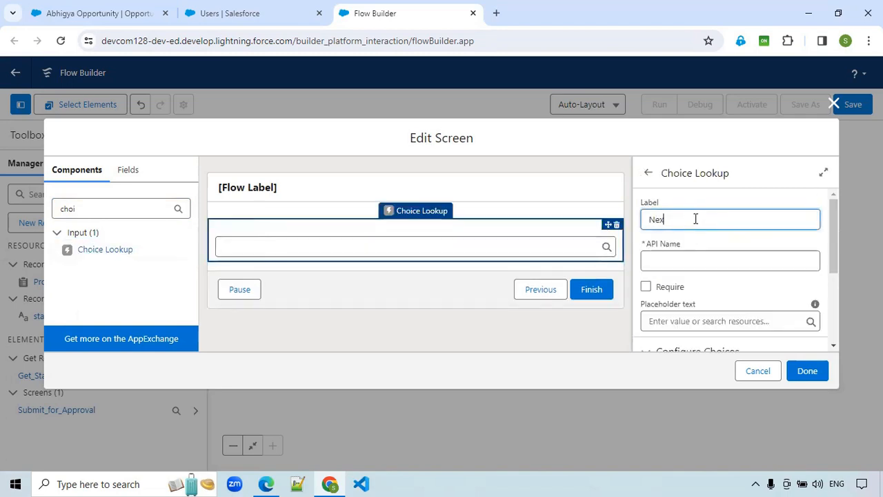
{"action": "type", "text": "t APprroval User"}
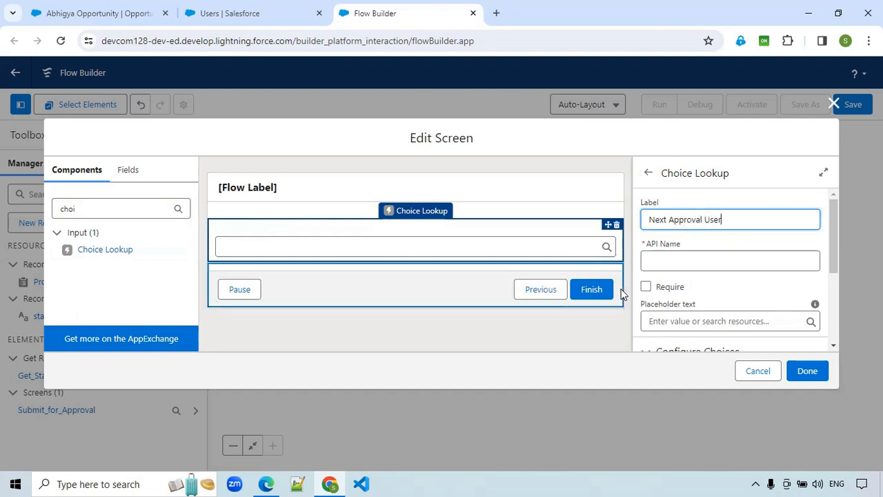
{"action": "left_click", "coordinate": [646, 286]}
- Set the Next Approval User lookup's choice to the standardProfileUsers record choice set
{"action": "scroll", "coordinate": [757, 278], "scroll_direction": "down", "scroll_amount": 1}
{"action": "scroll", "coordinate": [757, 278], "scroll_direction": "down", "scroll_amount": 1}
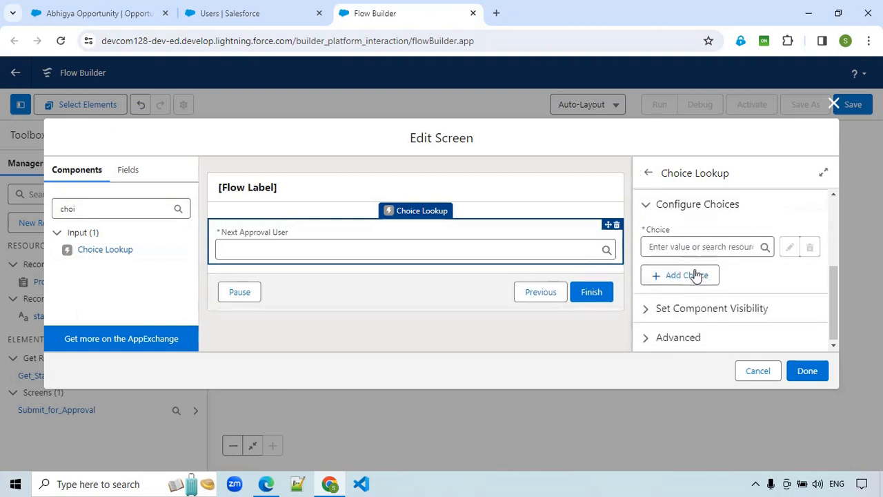
{"action": "left_click", "coordinate": [700, 247]}
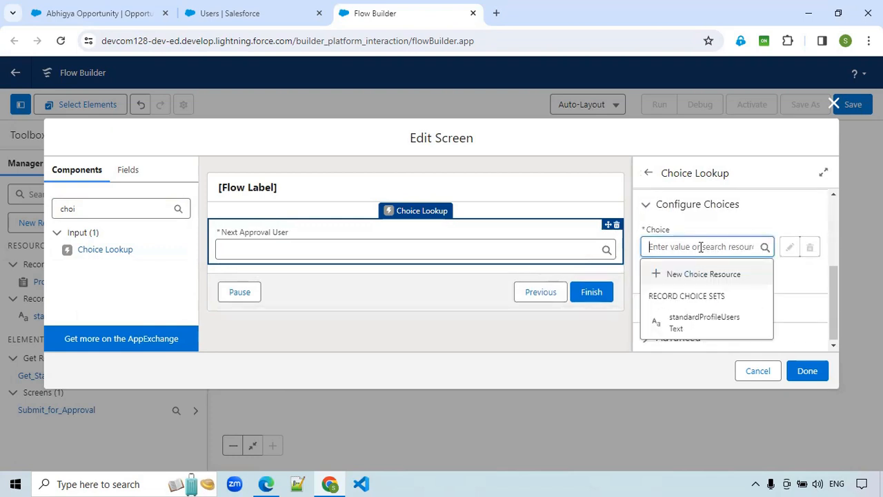
{"action": "left_click", "coordinate": [718, 325]}
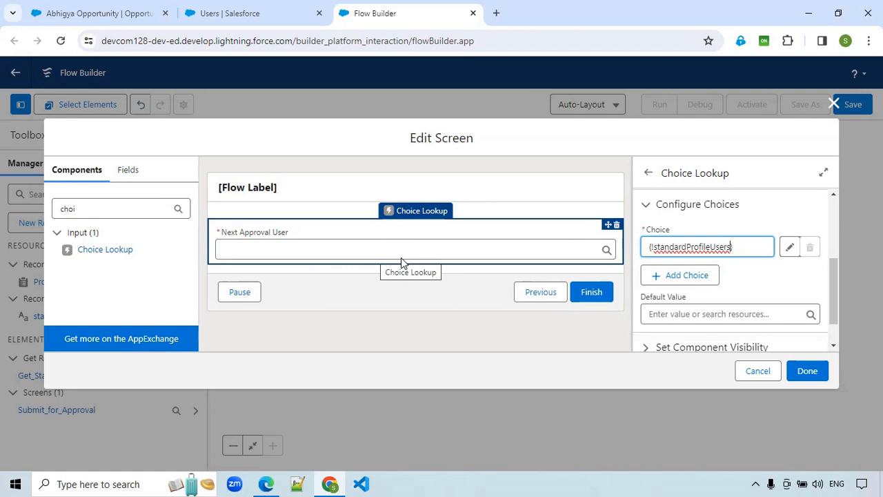
{"action": "scroll", "coordinate": [678, 315], "scroll_direction": "down", "scroll_amount": 1}
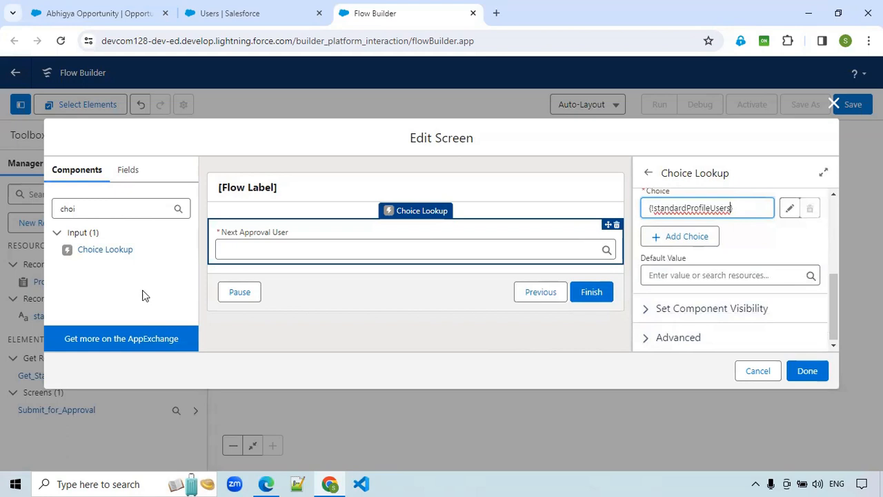
{"action": "left_click", "coordinate": [465, 258]}
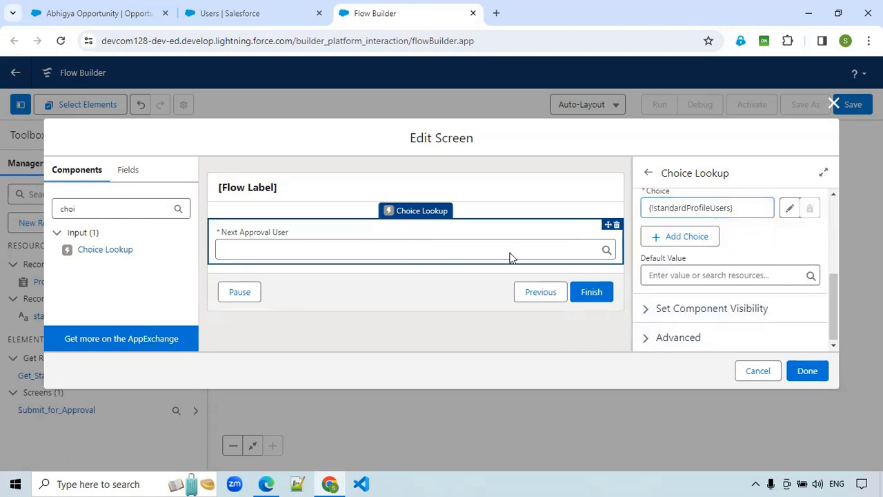
- Add a Long Text Area below the lookup, labelled Approval Comments with the API name Approval_Comments
{"action": "double_click", "coordinate": [118, 212]}
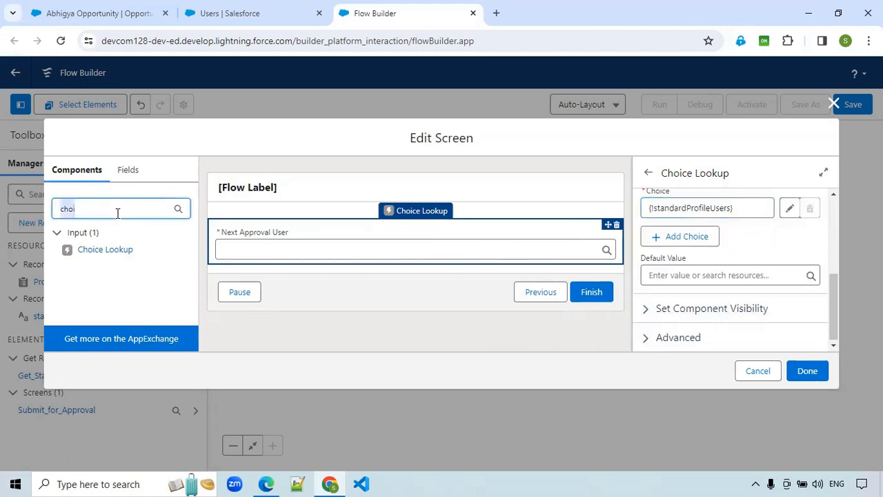
{"action": "type", "text": "Text"}
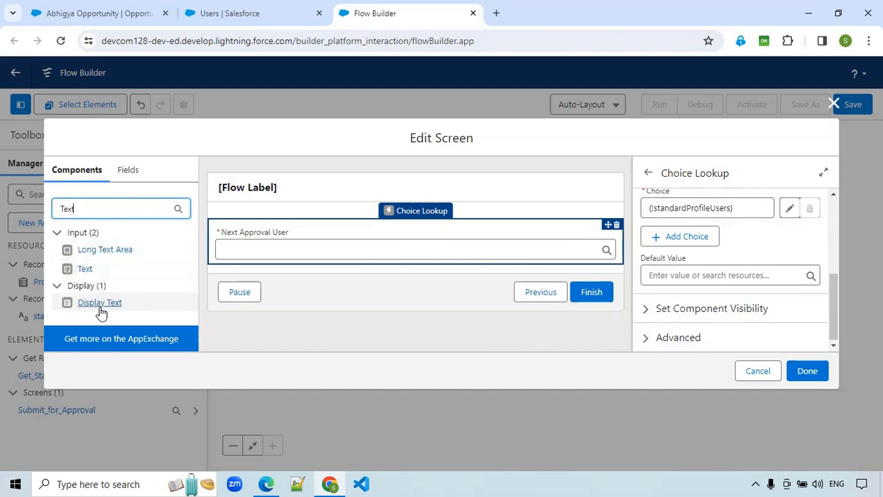
{"action": "left_click_drag", "start_coordinate": [112, 257], "coordinate": [296, 256]}
{"action": "left_click", "coordinate": [673, 218]}
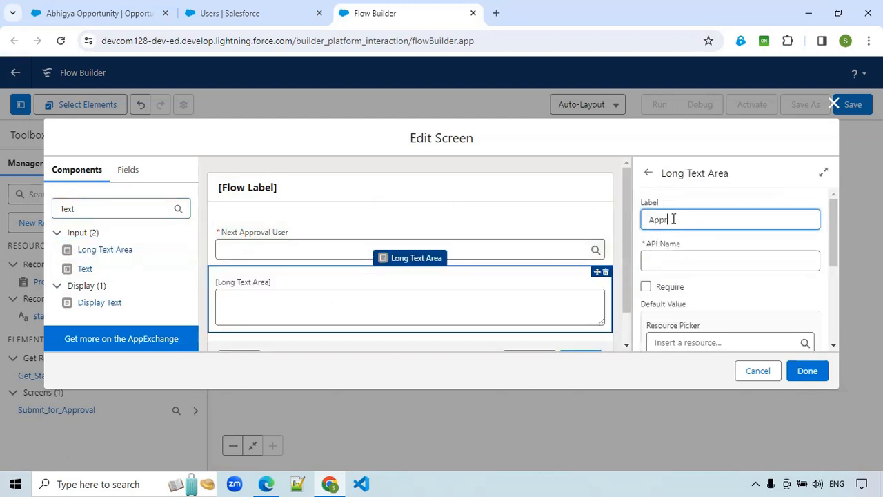
{"action": "type", "text": "Approval Comments"}
{"action": "left_click", "coordinate": [706, 262]}
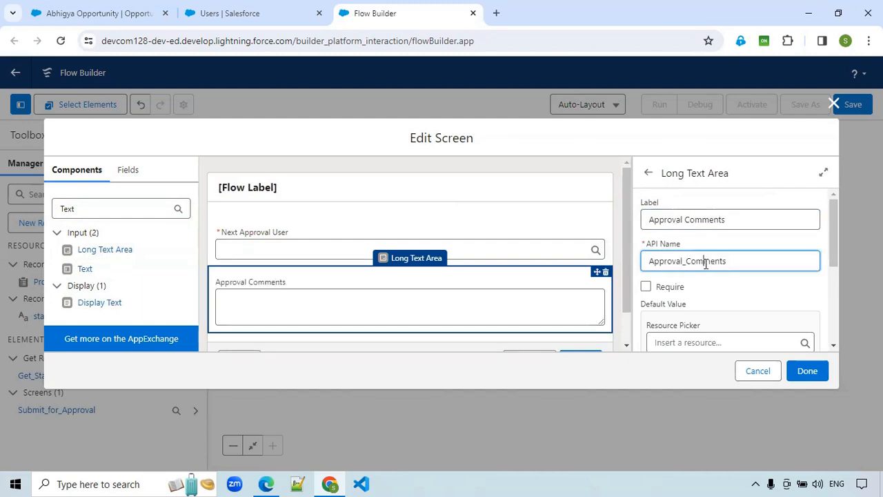
{"action": "scroll", "coordinate": [701, 280], "scroll_direction": "down", "scroll_amount": 1}
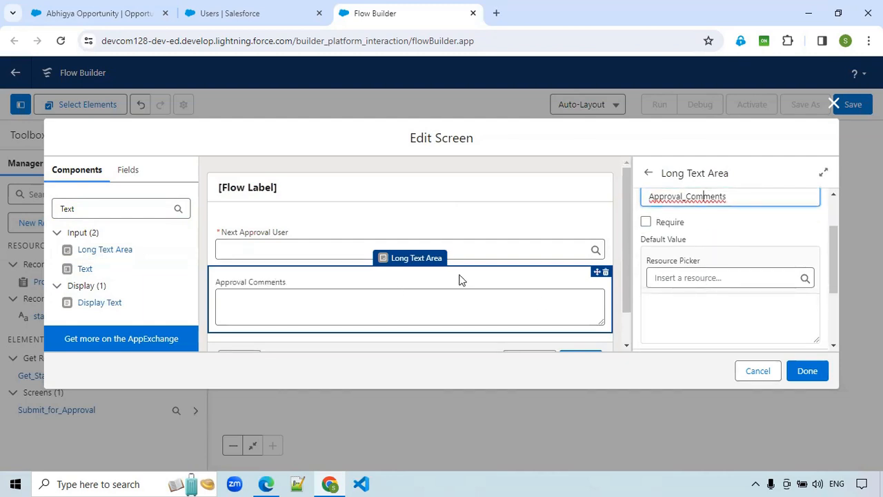
{"action": "scroll", "coordinate": [461, 283], "scroll_direction": "down", "scroll_amount": 1}
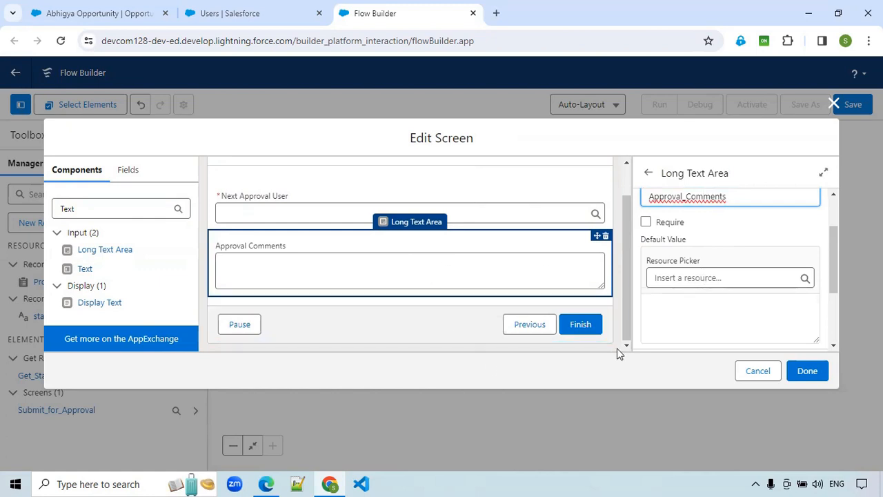
- Give the footer's Next or Finish button the custom label Submit and finish editing the screen
{"action": "left_click", "coordinate": [450, 330]}
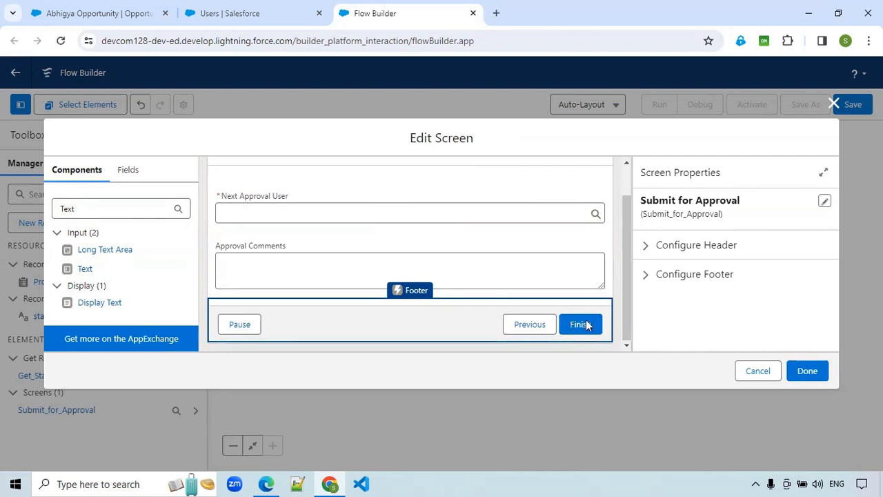
{"action": "left_click", "coordinate": [651, 249]}
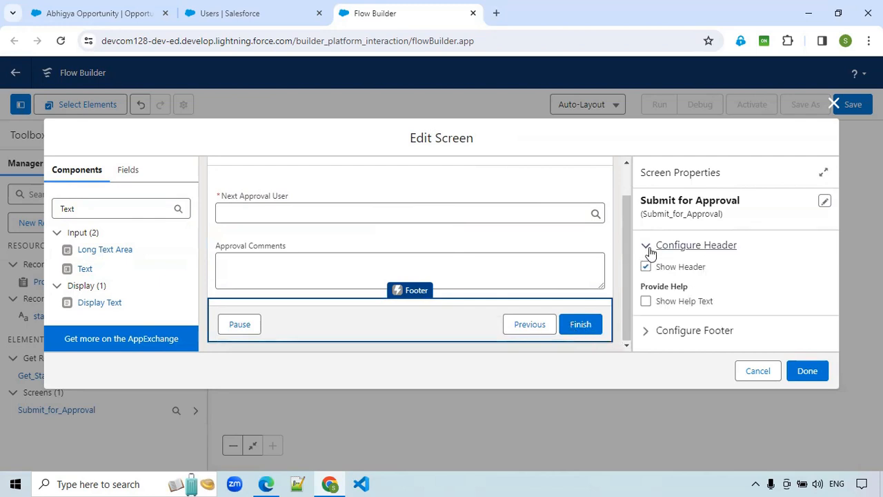
{"action": "left_click", "coordinate": [655, 335]}
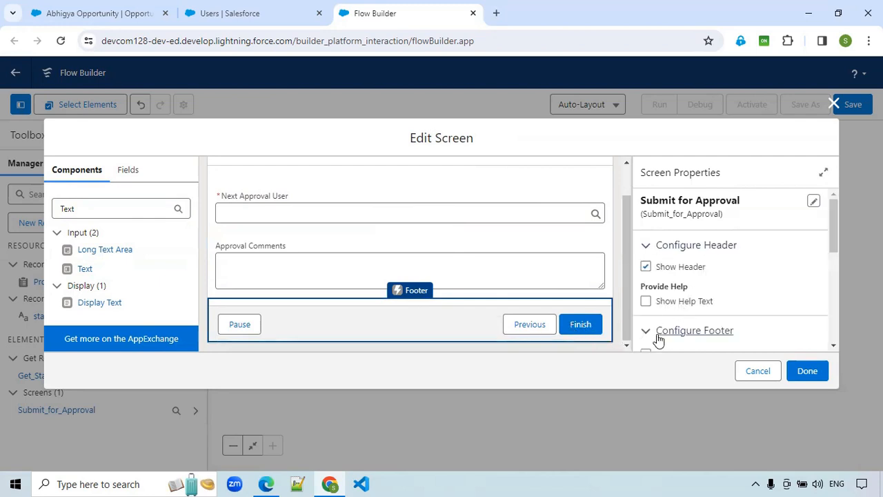
{"action": "scroll", "coordinate": [652, 330], "scroll_direction": "down", "scroll_amount": 1}
{"action": "scroll", "coordinate": [650, 328], "scroll_direction": "down", "scroll_amount": 1}
{"action": "scroll", "coordinate": [680, 236], "scroll_direction": "down", "scroll_amount": 1}
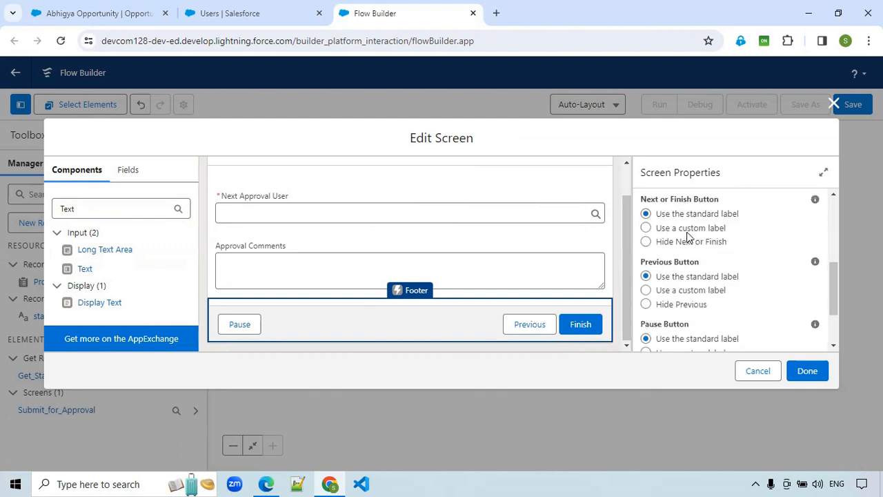
{"action": "left_click", "coordinate": [688, 234]}
{"action": "left_click", "coordinate": [677, 274]}
{"action": "type", "text": "Submit"}
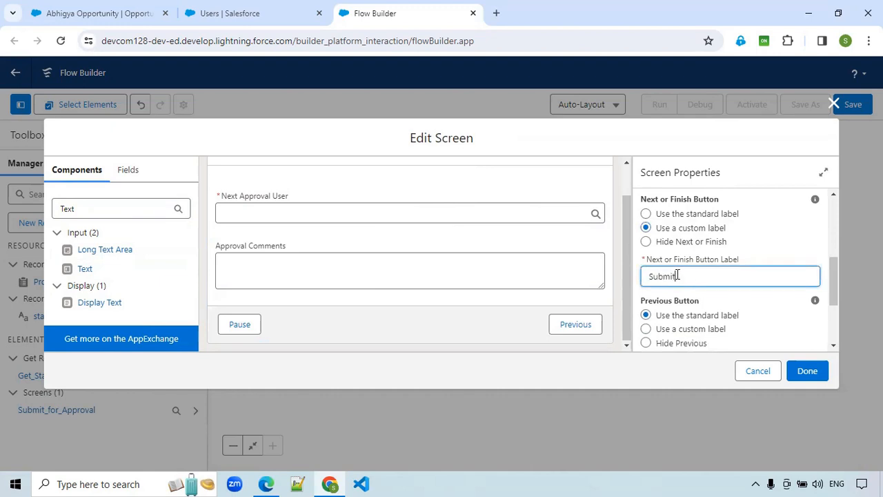
{"action": "left_click", "coordinate": [545, 331]}
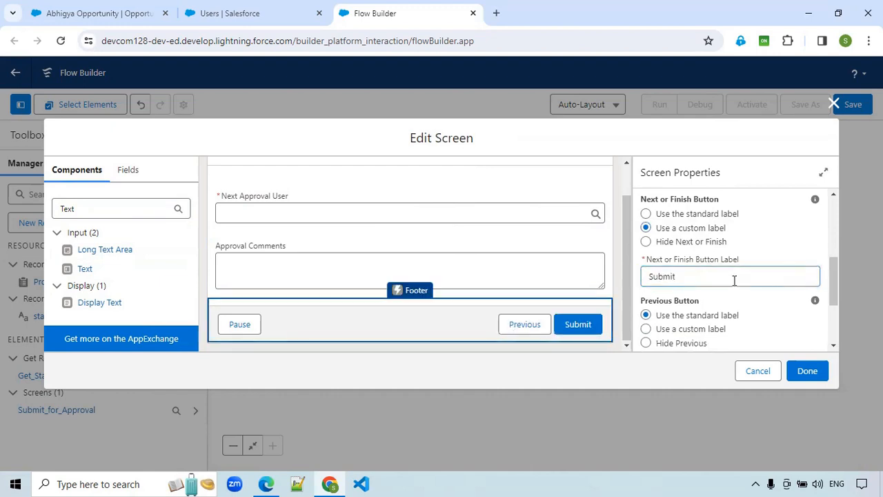
{"action": "scroll", "coordinate": [738, 289], "scroll_direction": "down", "scroll_amount": 3}
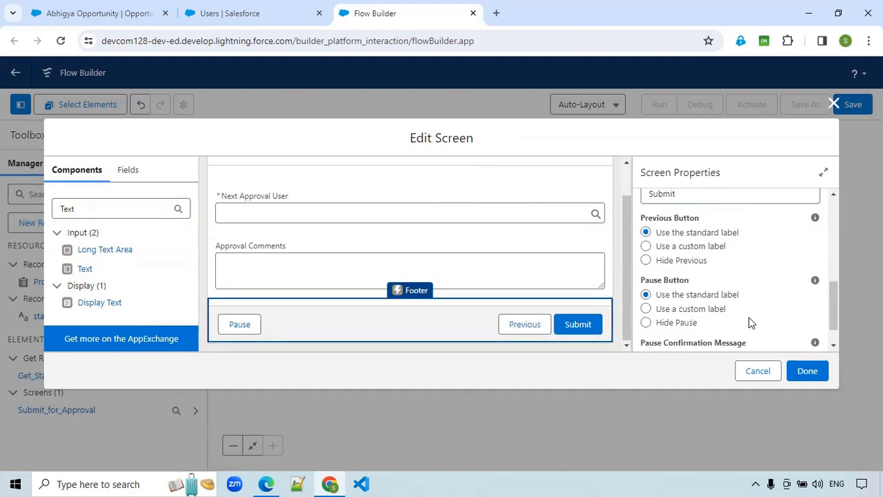
{"action": "left_click", "coordinate": [805, 372]}
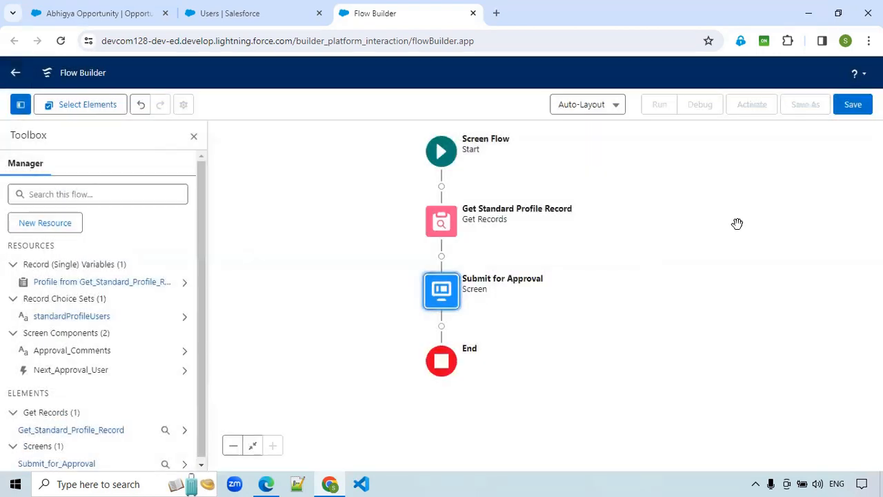
- Save the flow with the label Opportunity Submit for Approval
{"action": "left_click", "coordinate": [853, 108]}
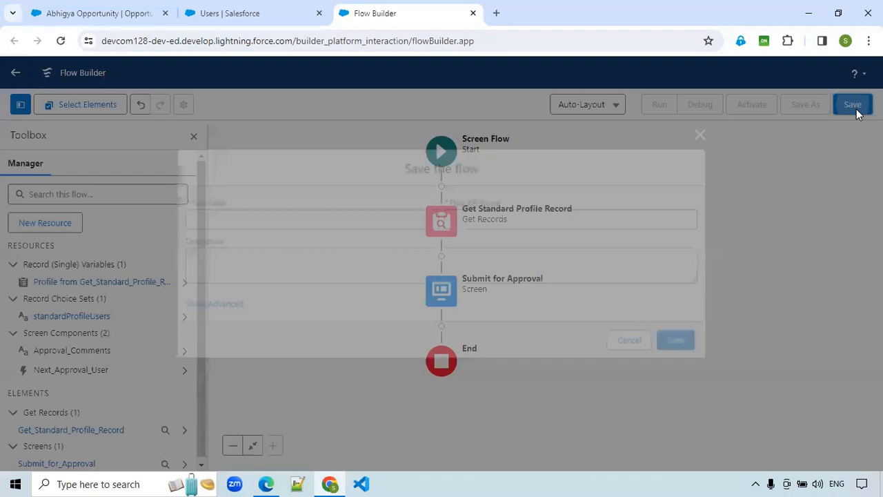
{"action": "left_click", "coordinate": [361, 217]}
{"action": "type", "text": "Opportunity"}
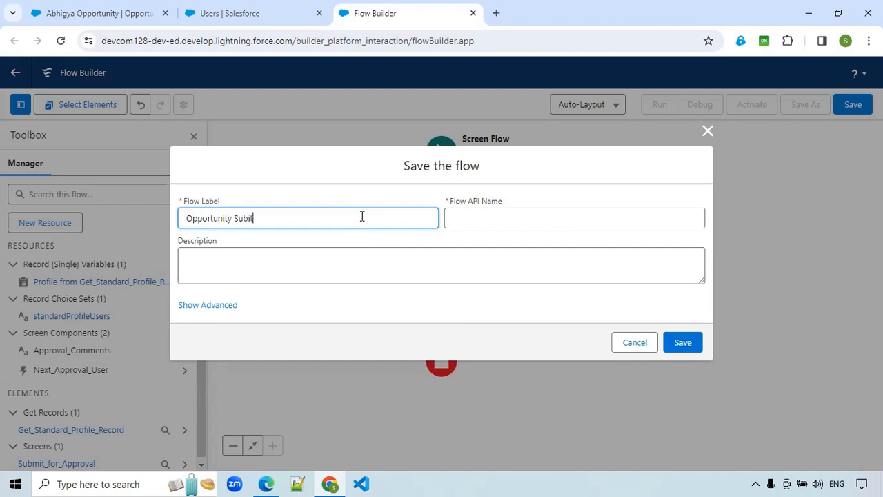
{"action": "type", "text": " Submit for Approval"}
{"action": "left_click", "coordinate": [694, 345]}
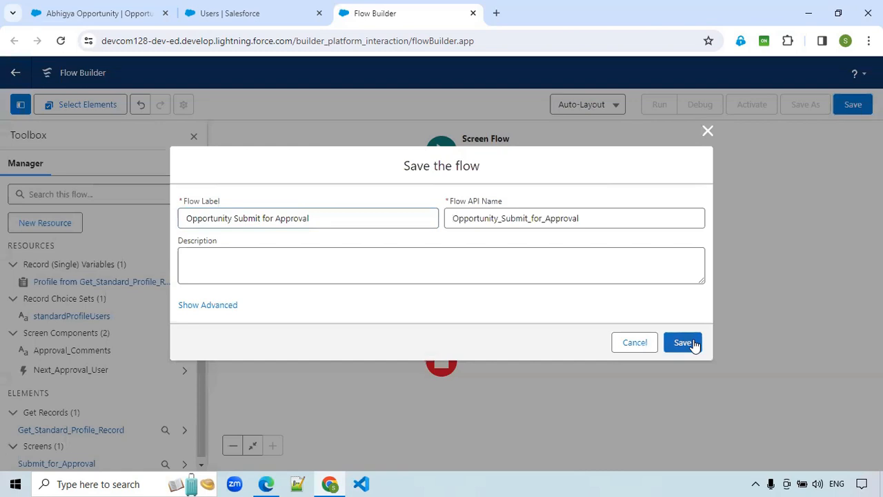
{"action": "left_click", "coordinate": [693, 345]}
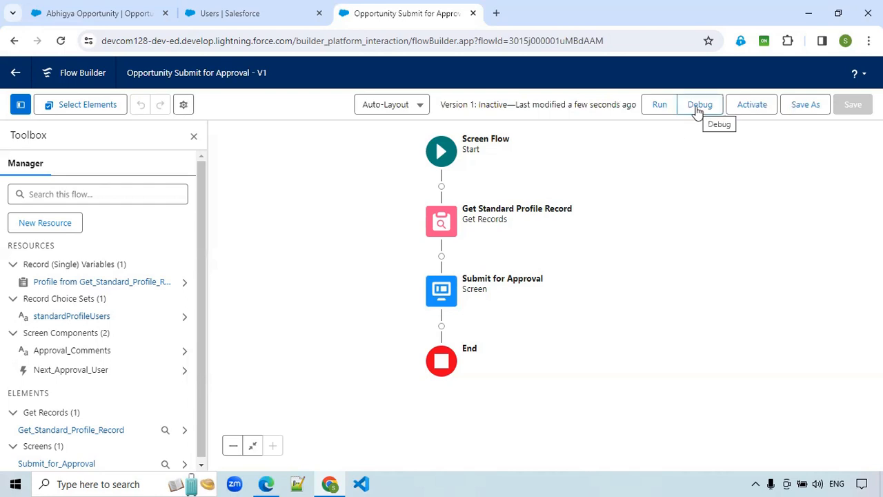
- Start debugging the flow, check the profiles in the Users list, and run it with the default debug options
{"action": "left_click", "coordinate": [699, 110]}
{"action": "left_click", "coordinate": [224, 10]}
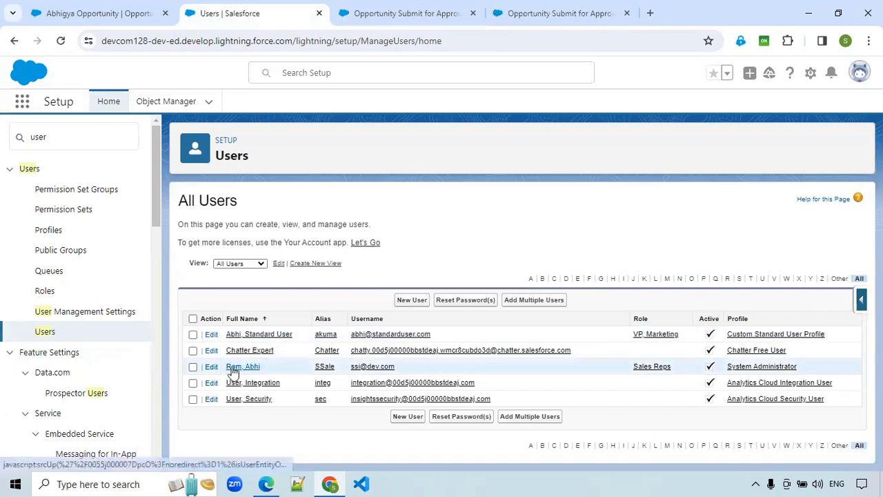
{"action": "left_click", "coordinate": [580, 13]}
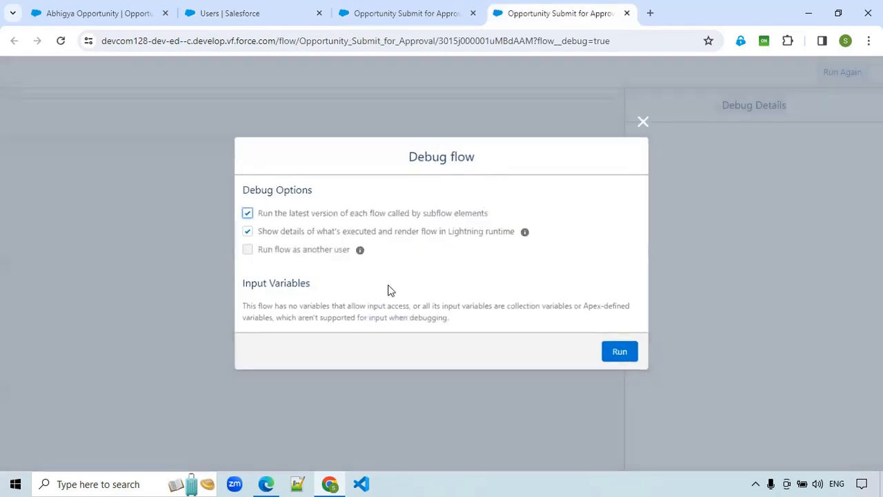
{"action": "left_click", "coordinate": [625, 353]}
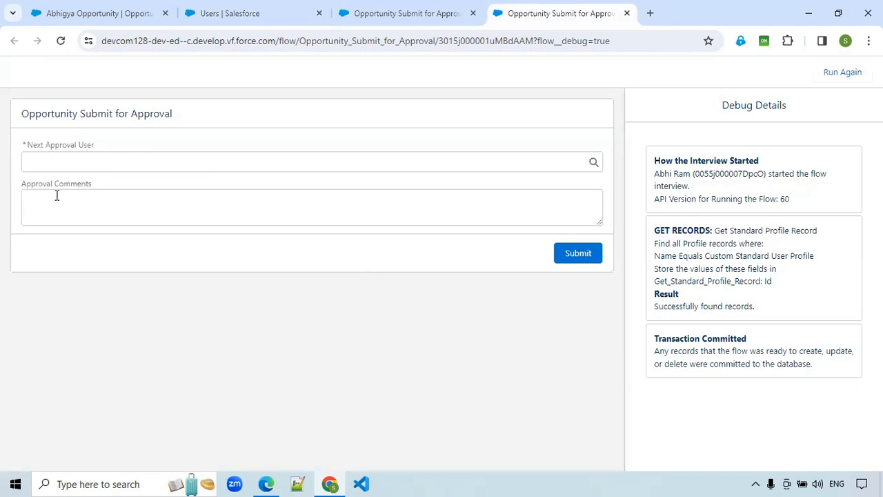
- Test the Next Approval User lookup by searching for the standard-profile user and the system administrator by name
{"action": "left_click", "coordinate": [100, 160]}
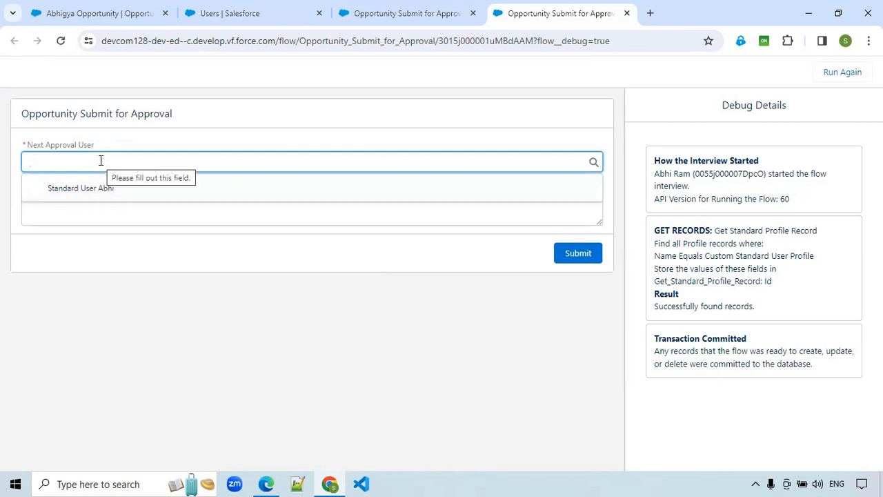
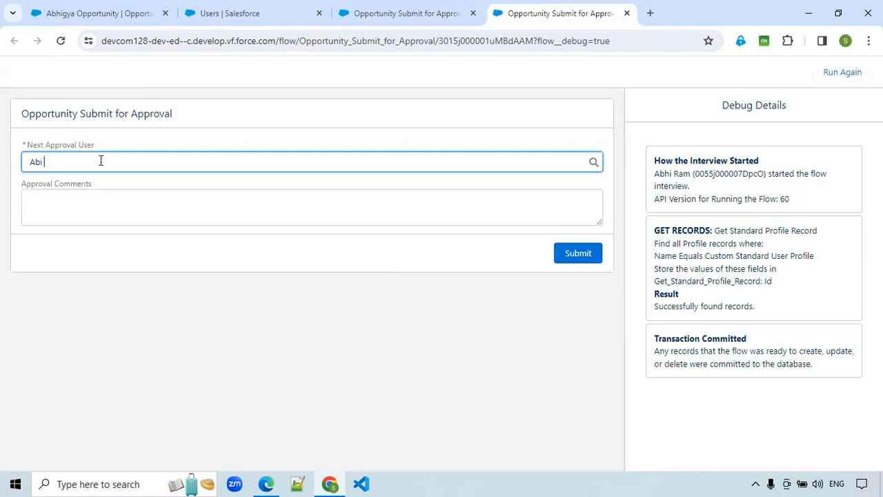
- Clear the Next Approval User search, check the user profiles in the Users list, and return to the debug run
{"action": "key", "text": "BackSpace"}
{"action": "key", "text": "BackSpace"}
{"action": "key", "text": "BackSpace"}
{"action": "key", "text": "BackSpace"}
{"action": "key", "text": "BackSpace"}
{"action": "key", "text": "BackSpace"}
{"action": "key", "text": "BackSpace"}
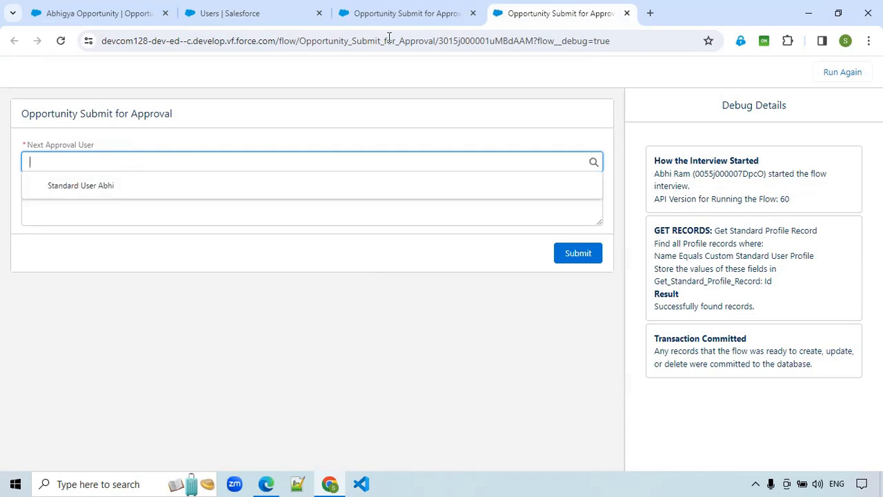
{"action": "left_click", "coordinate": [267, 10]}
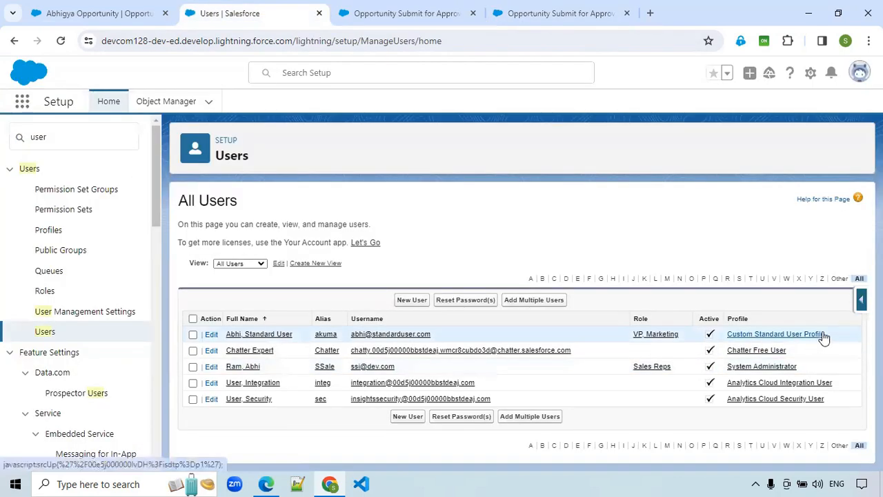
{"action": "left_click", "coordinate": [550, 11]}
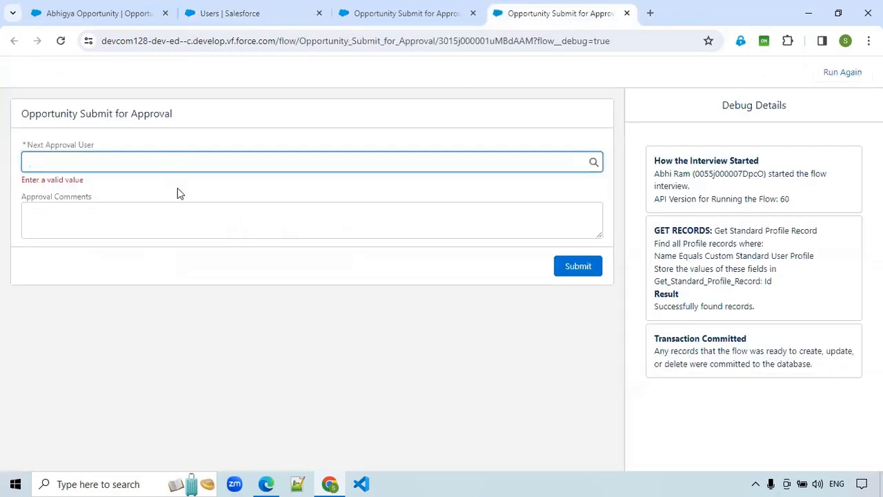
- Enter "Apporval Comments" in the debug screen's Approval Comments field, and return to the flow in Flow Builder
{"action": "left_click", "coordinate": [83, 215]}
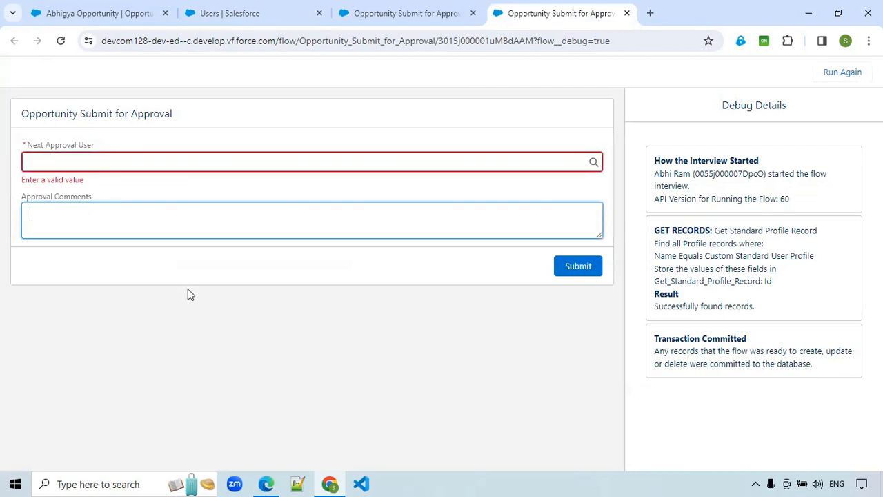
{"action": "type", "text": "Apporval Comments"}
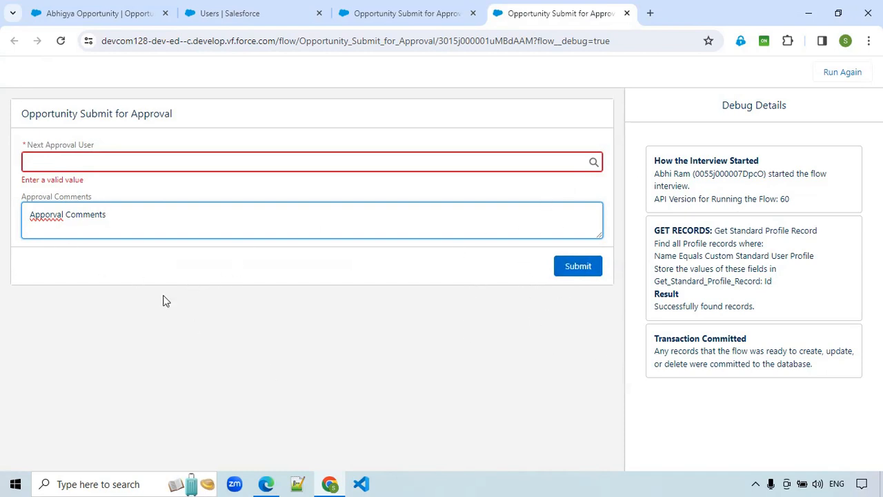
{"action": "left_click", "coordinate": [385, 21]}
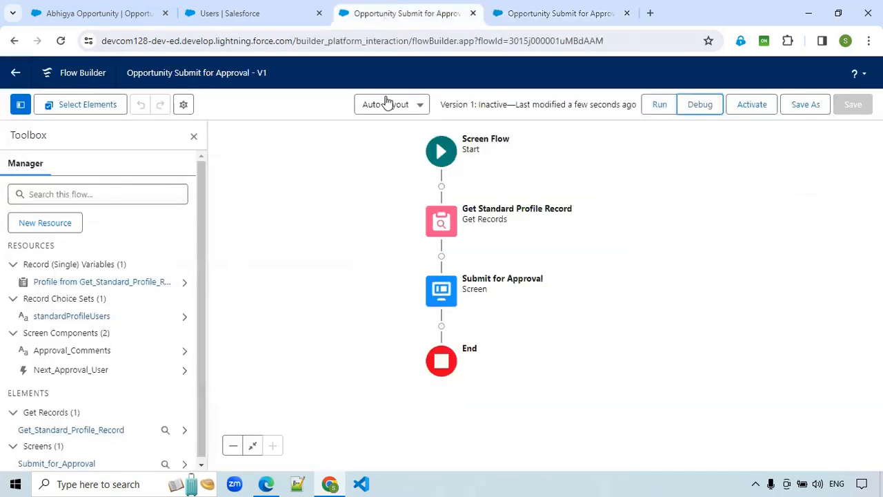